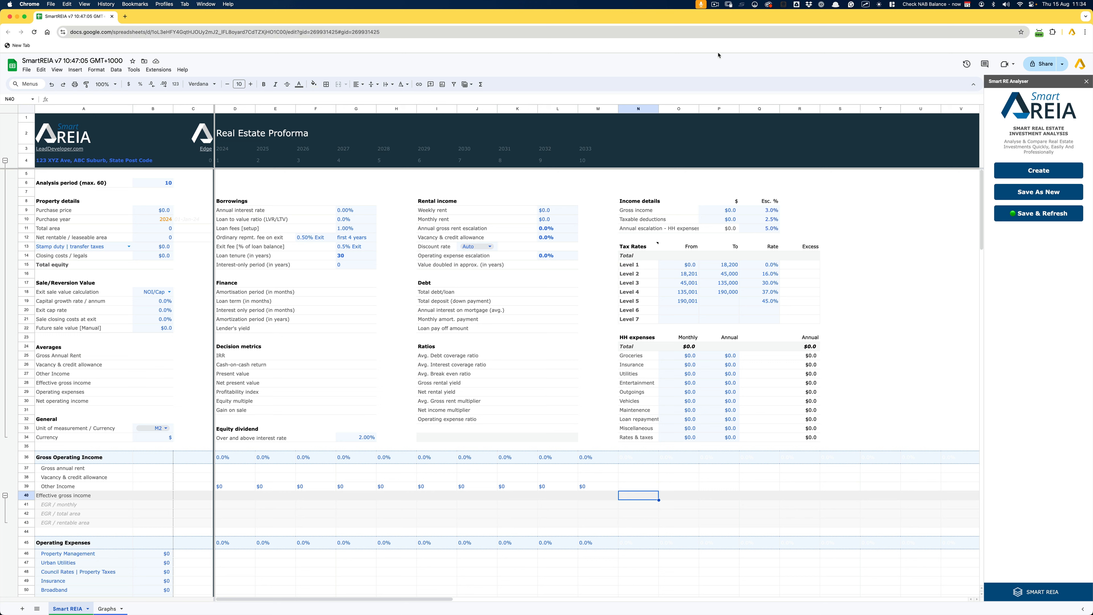
# Zoom the sheet to 150% and look over the property address, analysis period and first year number
pyautogui.click(119, 85)
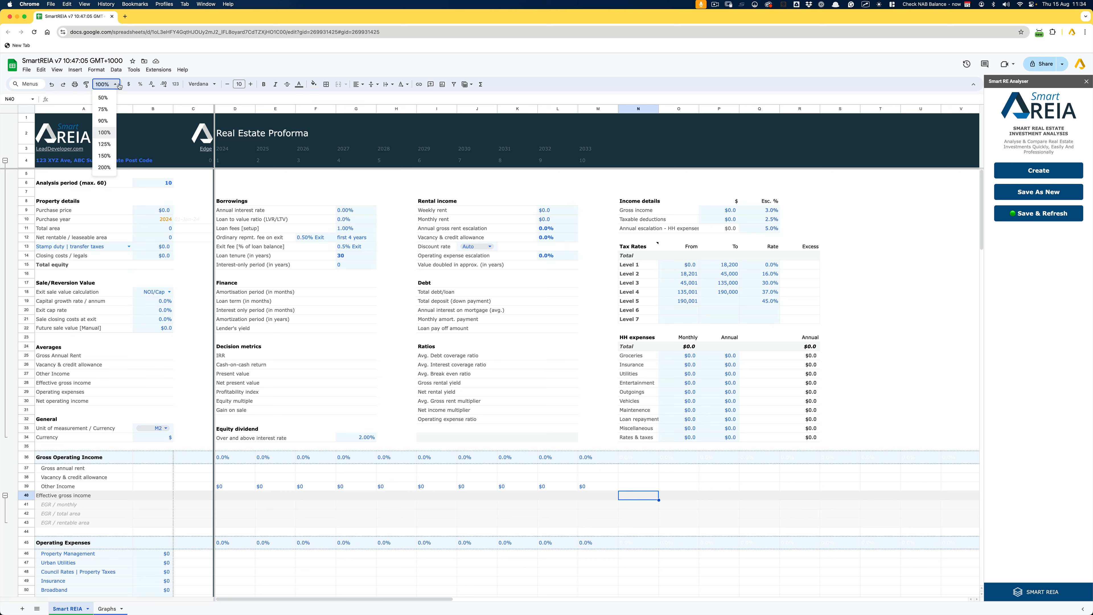
pyautogui.click(105, 156)
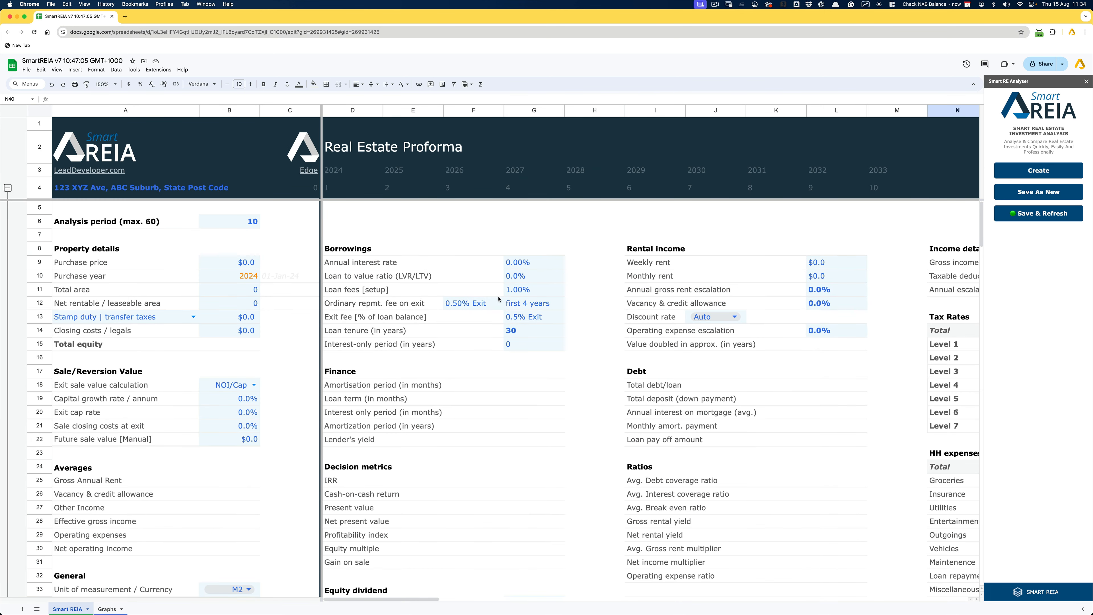
pyautogui.click(98, 190)
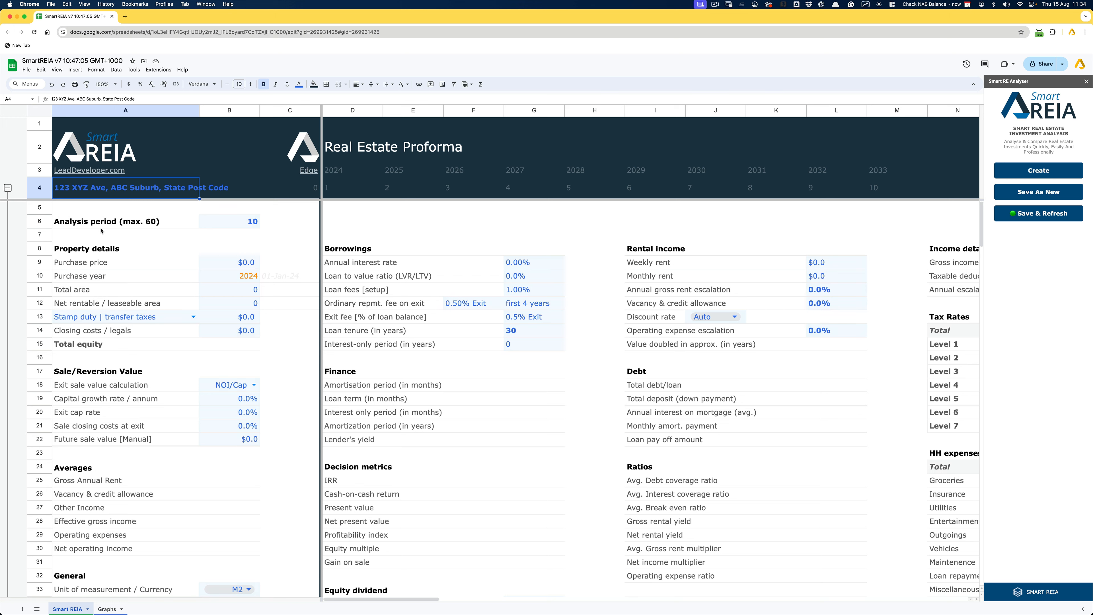
pyautogui.click(143, 227)
pyautogui.click(228, 226)
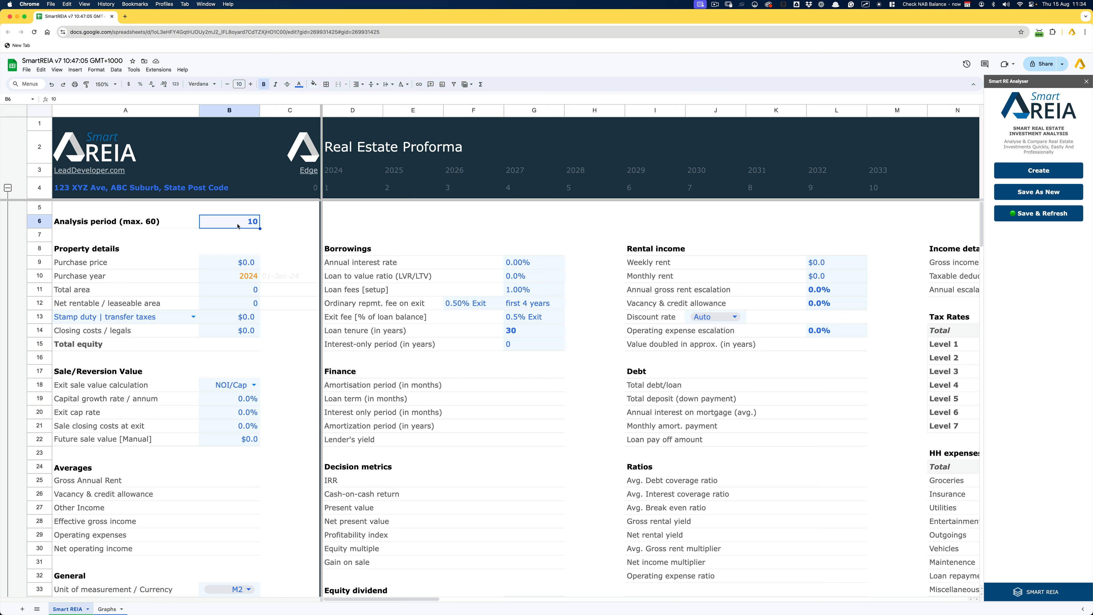
pyautogui.click(331, 189)
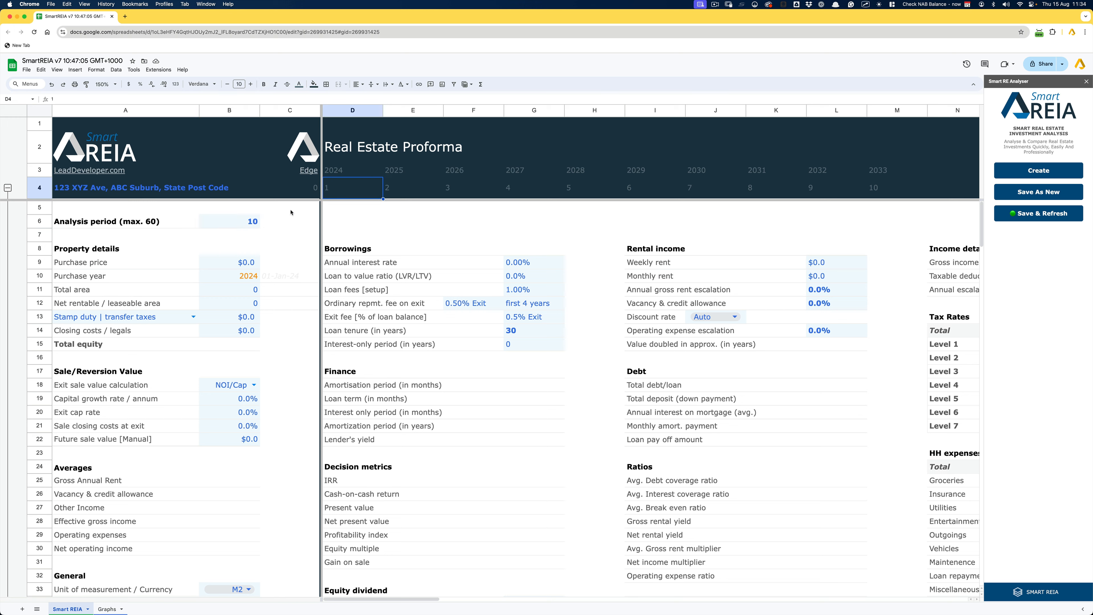
# Try an analysis period of 60, followed by one of 30
pyautogui.click(232, 221)
pyautogui.write('60')
pyautogui.press('Return')
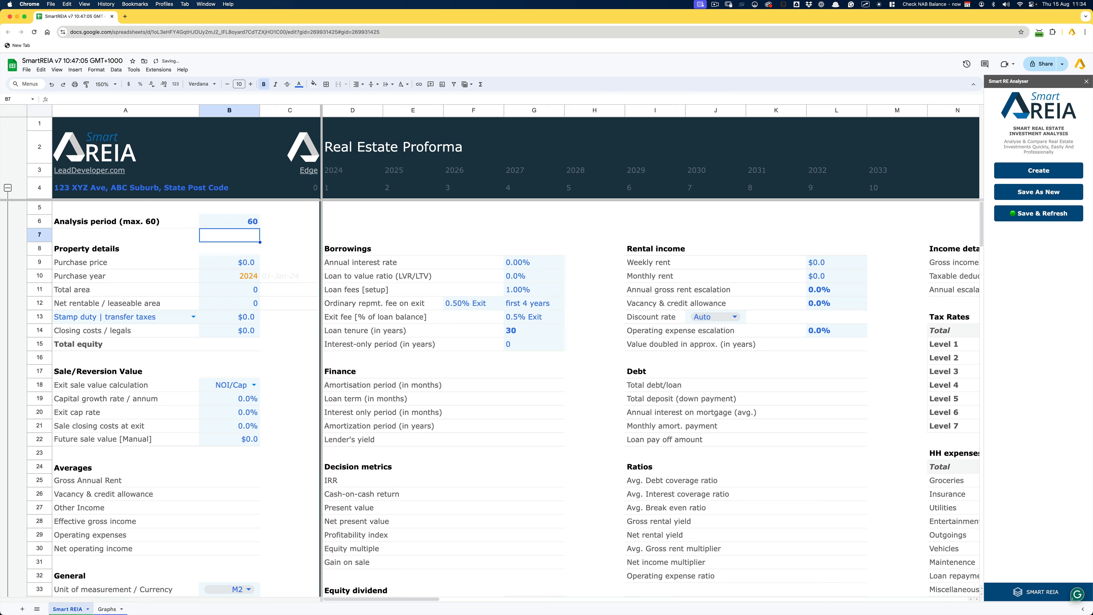
pyautogui.press('Up')
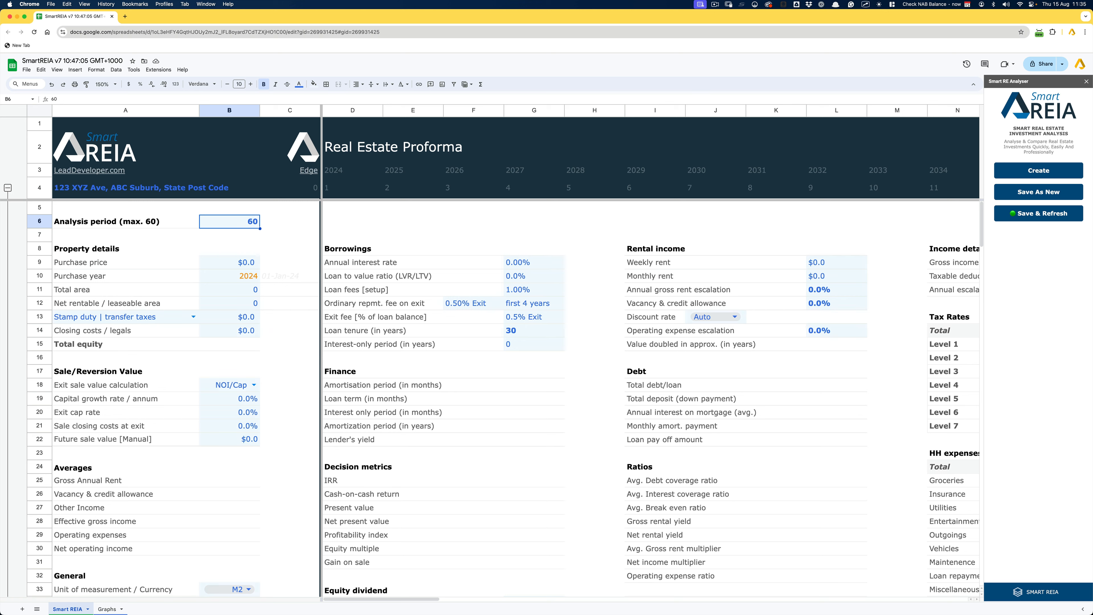
pyautogui.write('30')
pyautogui.press('Return')
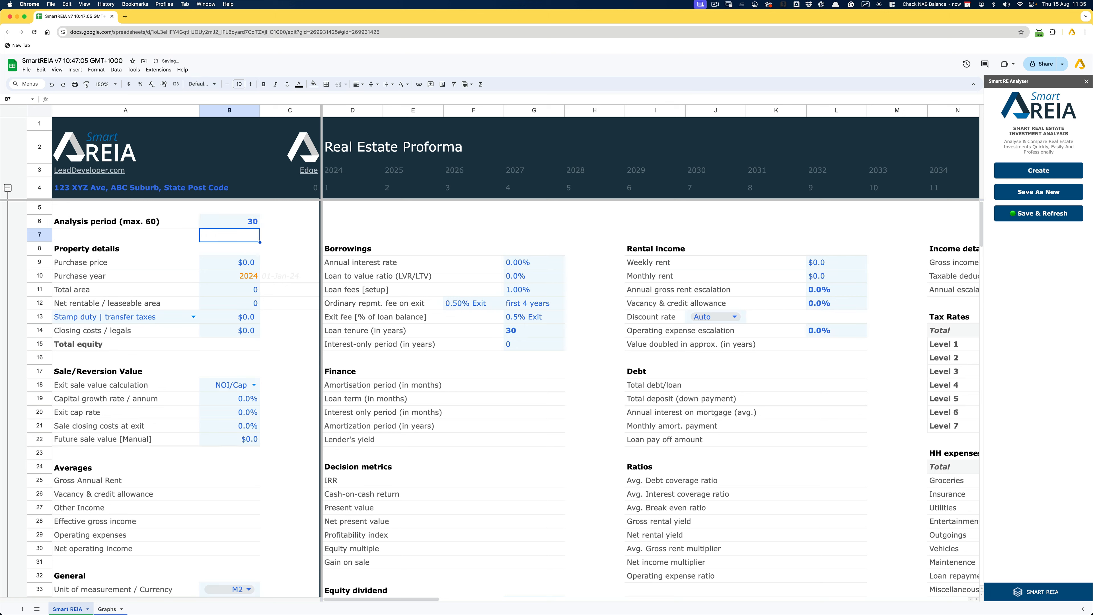
# Try an analysis period of 15, and restore it to 10
pyautogui.press('Up')
pyautogui.write('15')
pyautogui.press('Return')
pyautogui.press('Up')
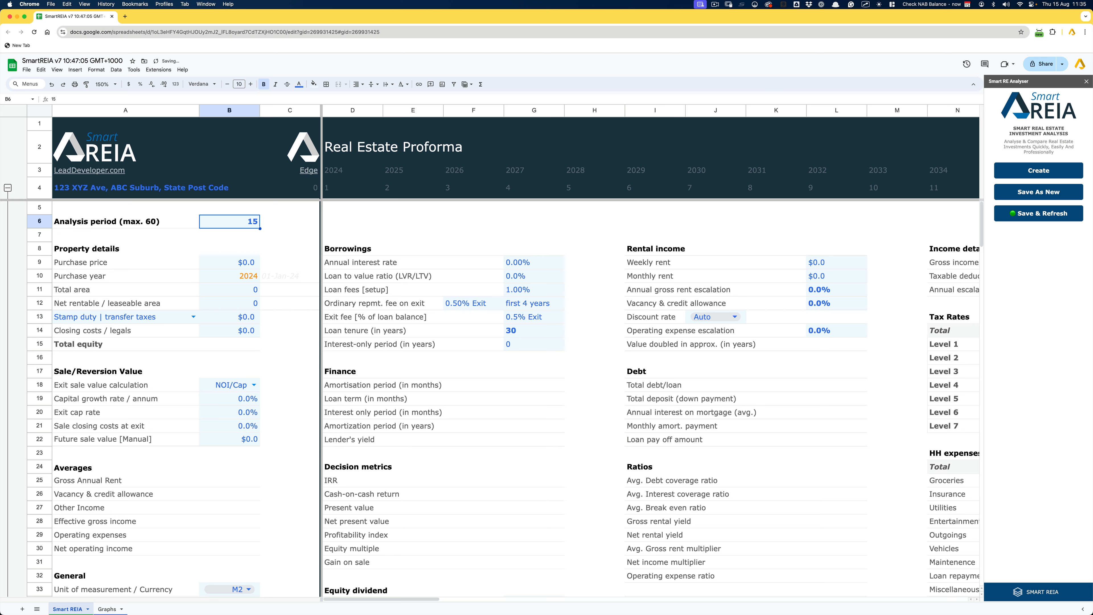
pyautogui.write('10')
pyautogui.press('Return')
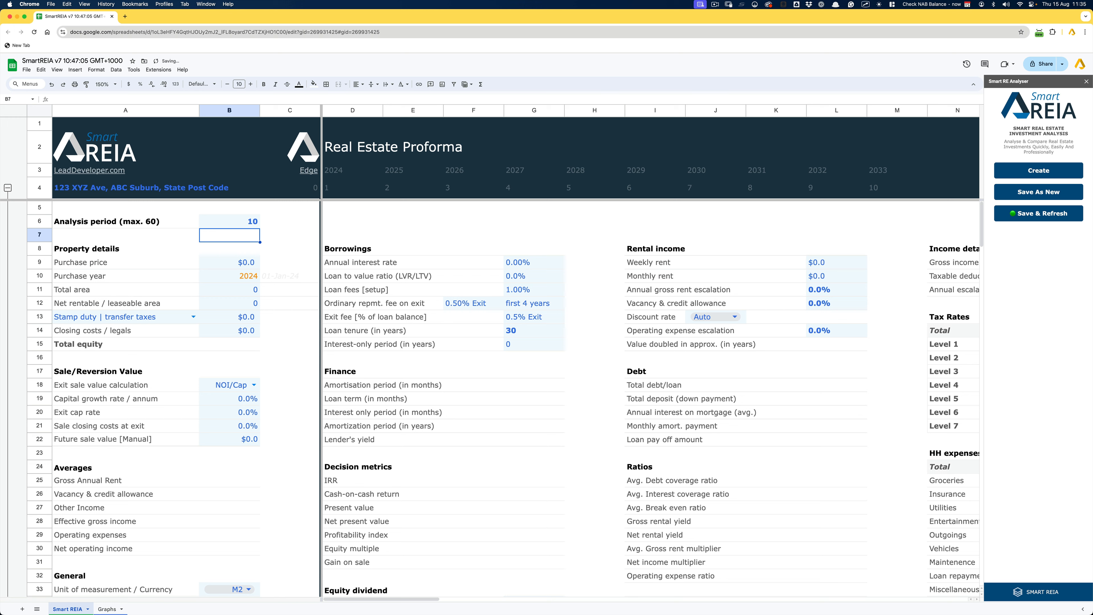
# Enter a purchase price of 1300000 in the property details
pyautogui.click(226, 263)
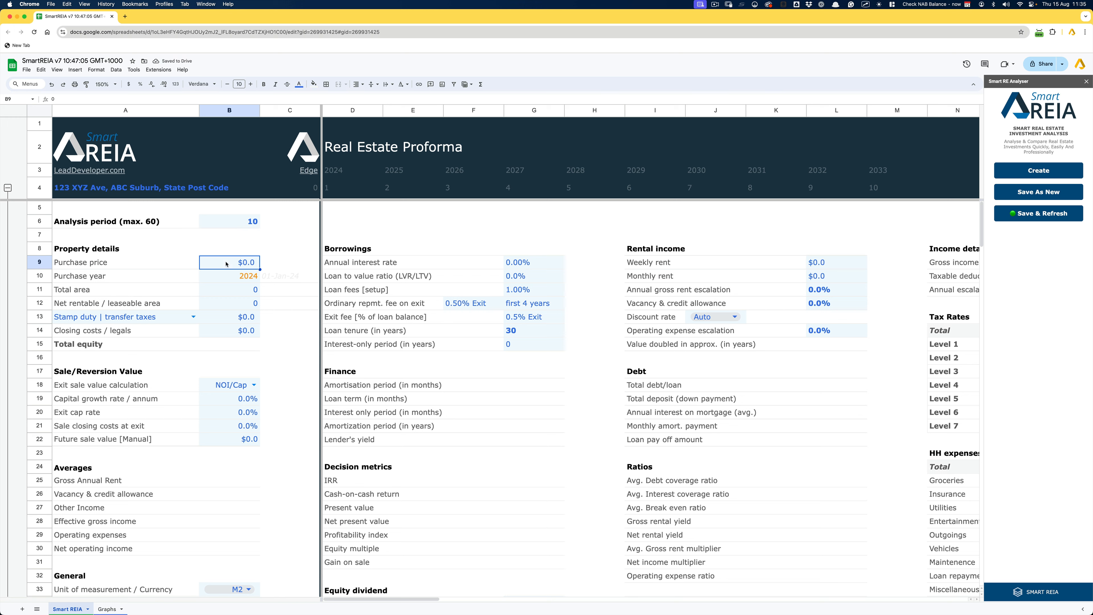
pyautogui.write('1300000')
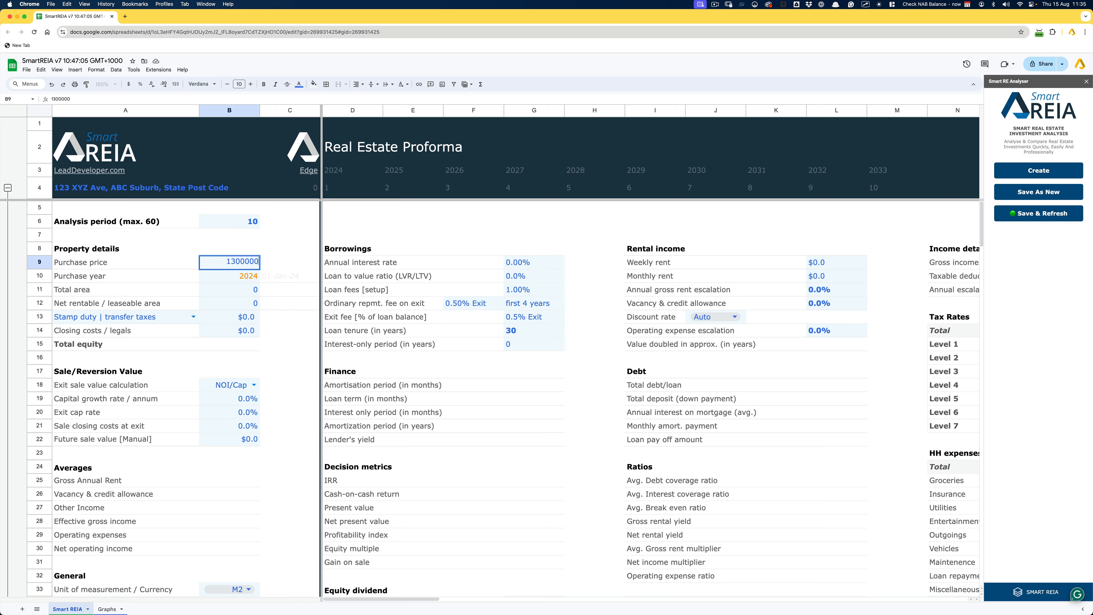
pyautogui.press('Return')
pyautogui.press('Up')
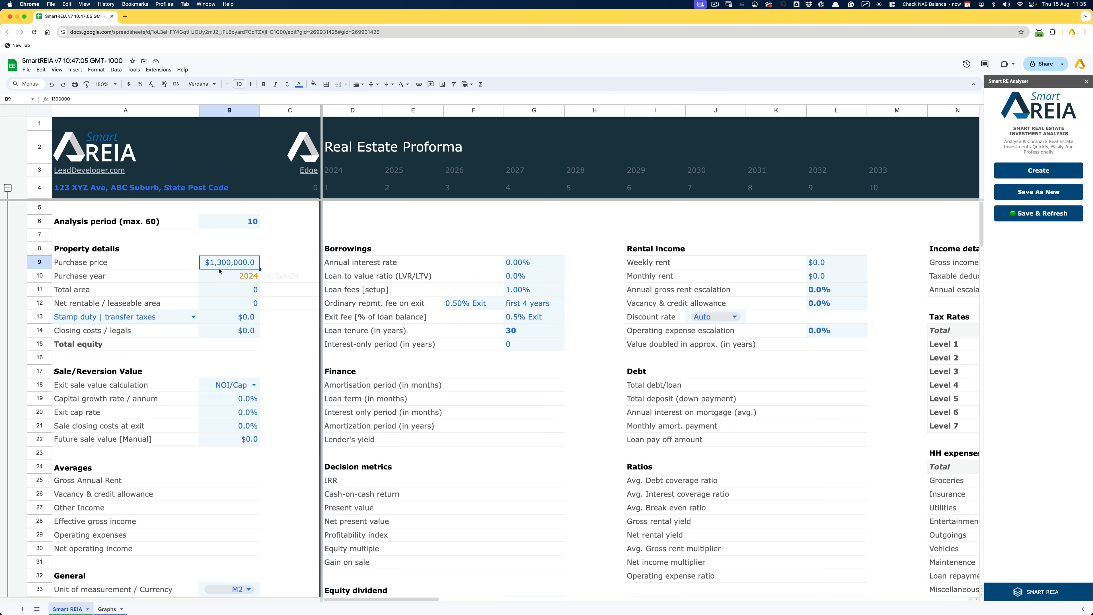
pyautogui.click(230, 275)
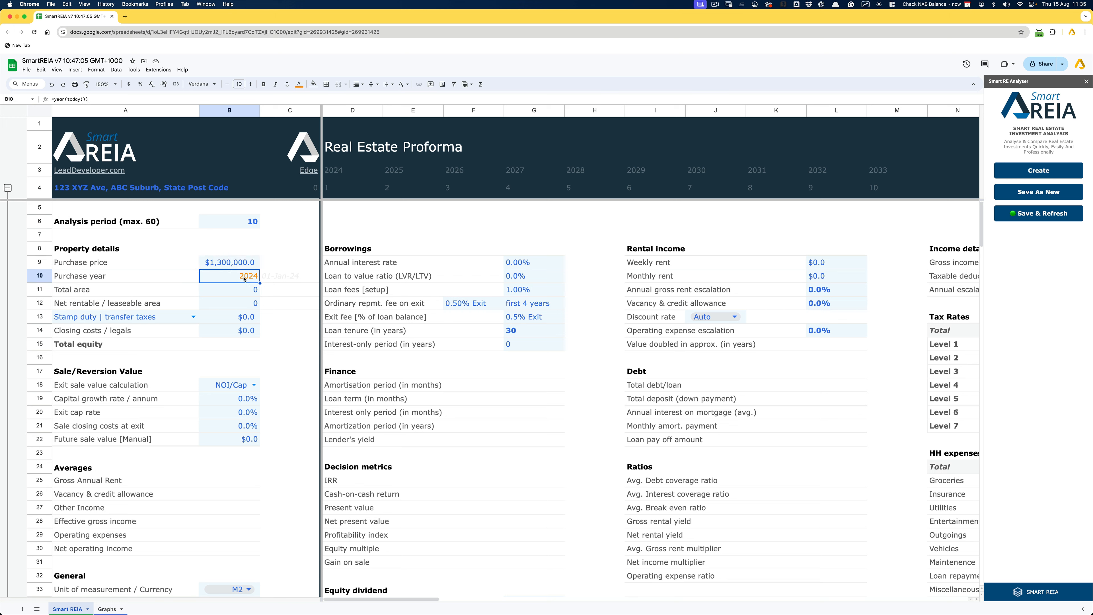
# Set the property's total area to 700 and its net rentable / leaseable area to 450
pyautogui.click(218, 290)
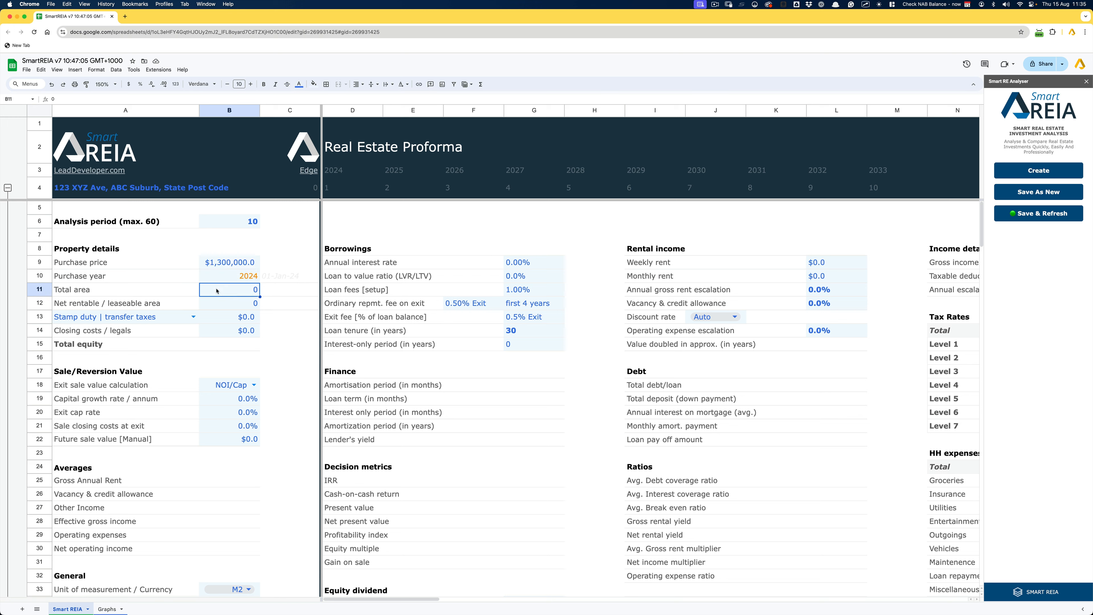
pyautogui.write('700')
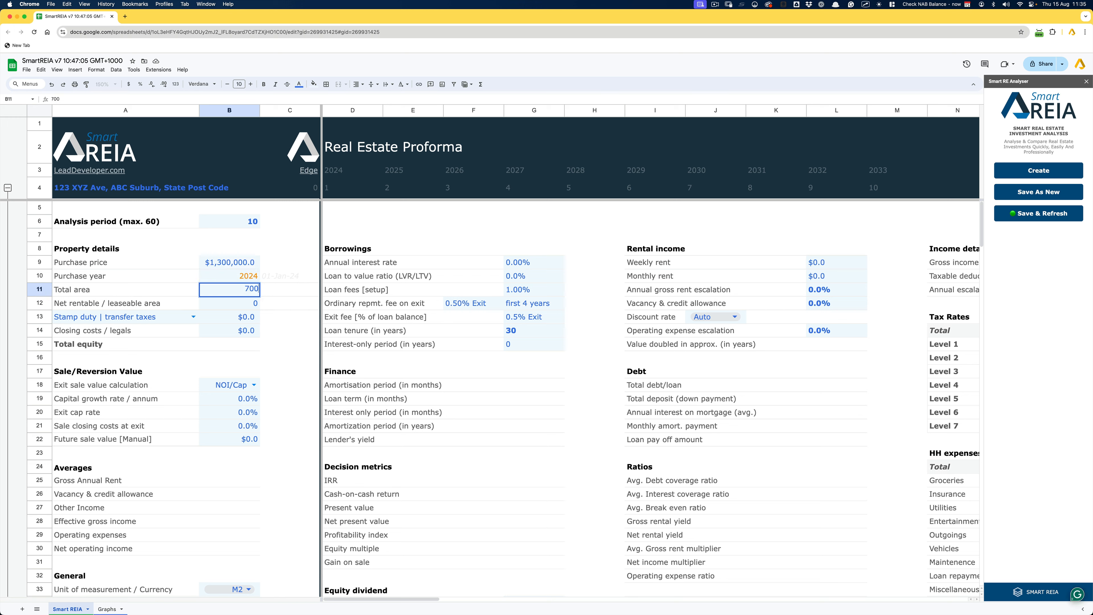
pyautogui.press('Return')
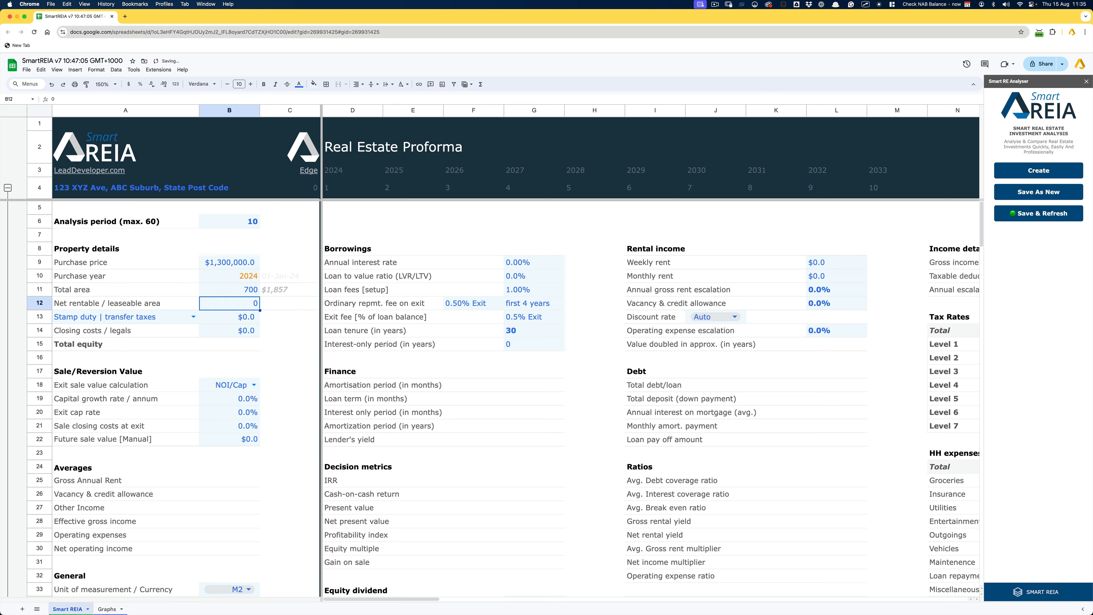
pyautogui.write('450')
pyautogui.press('Return')
pyautogui.press('Up')
# Switch the stamp duty row label to Capital improvements and Capital raised, and return it to Stamp duty | transfer taxes
pyautogui.click(144, 316)
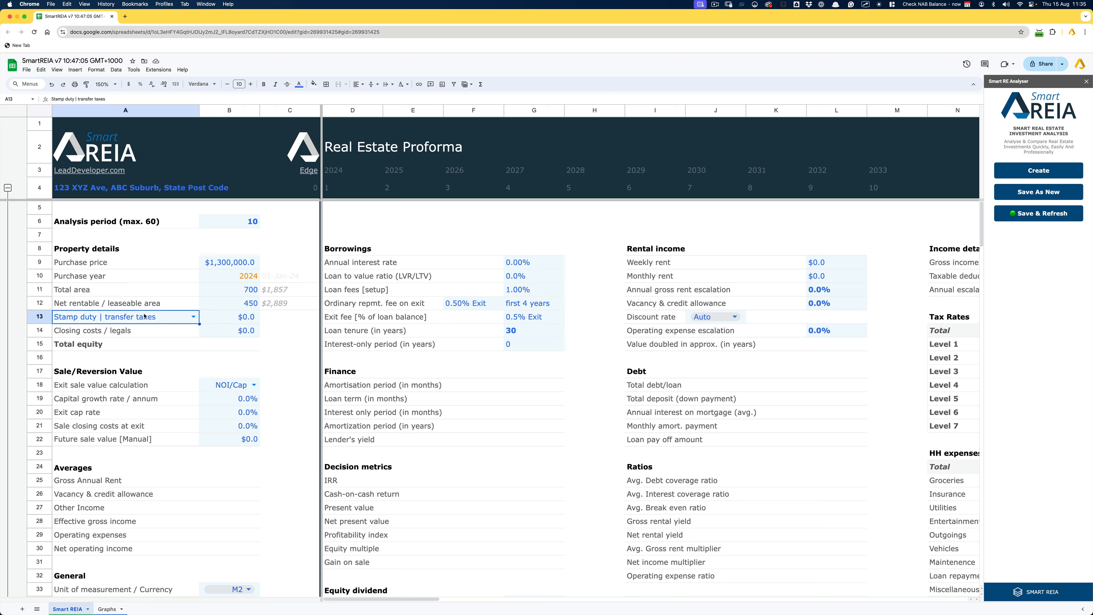
pyautogui.click(192, 317)
pyautogui.click(141, 339)
pyautogui.click(188, 321)
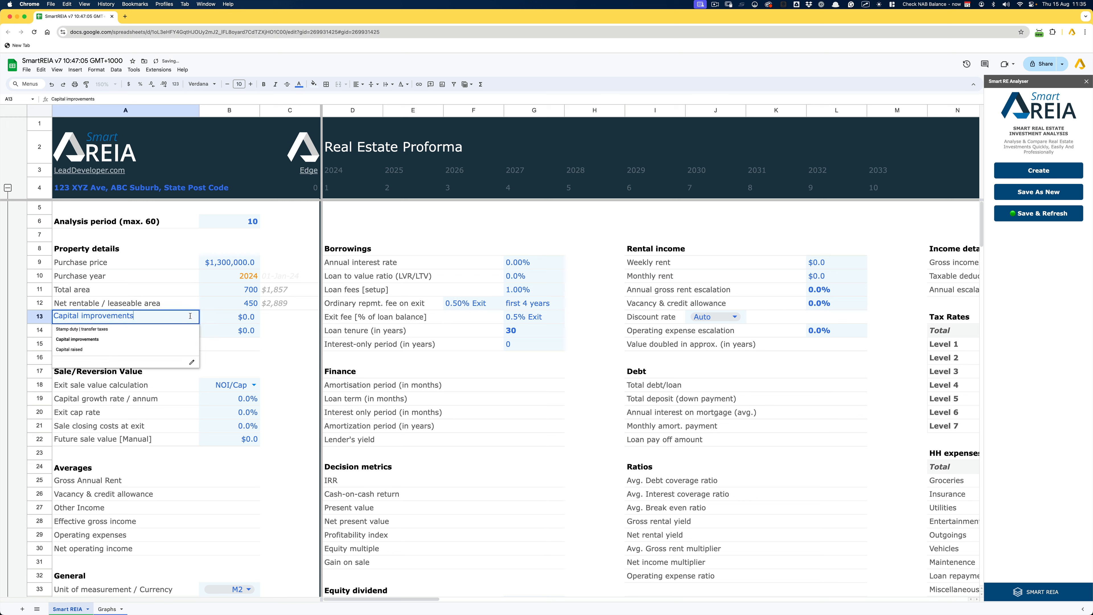
pyautogui.click(113, 350)
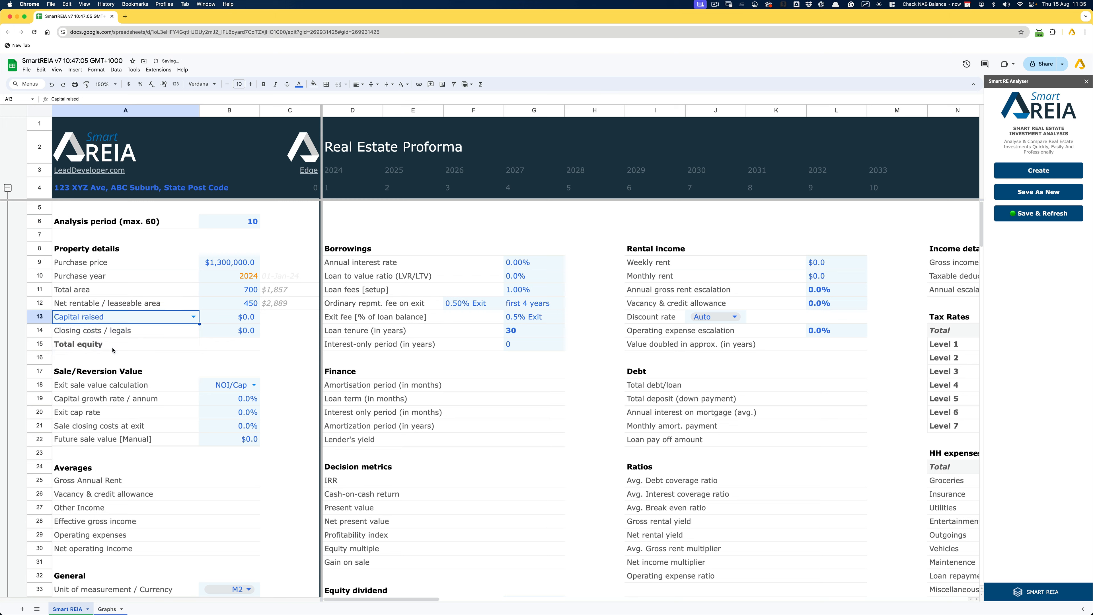
pyautogui.click(191, 318)
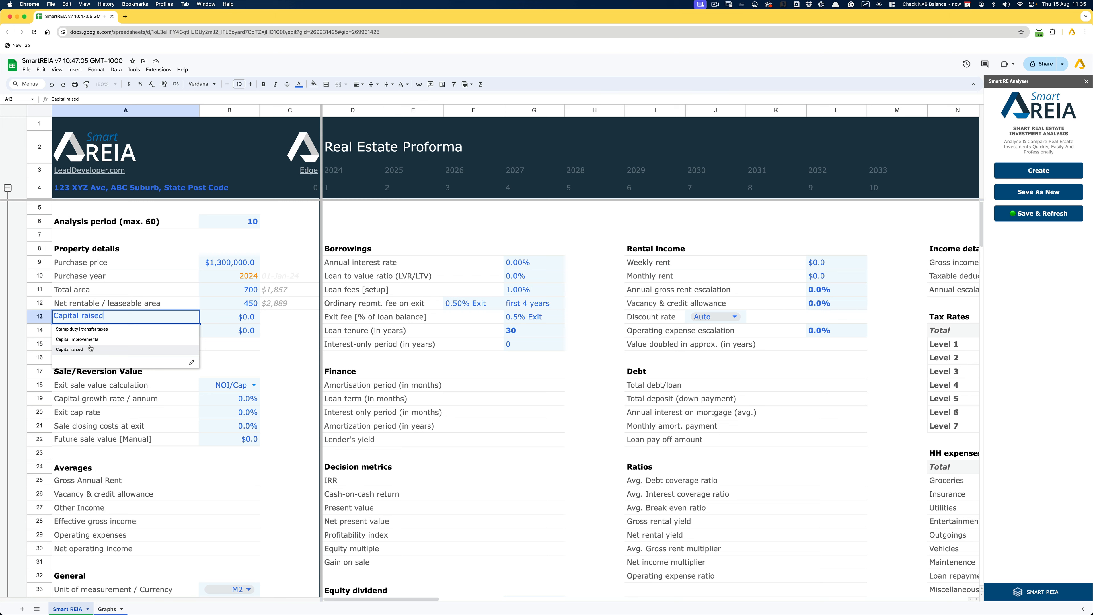
pyautogui.click(109, 332)
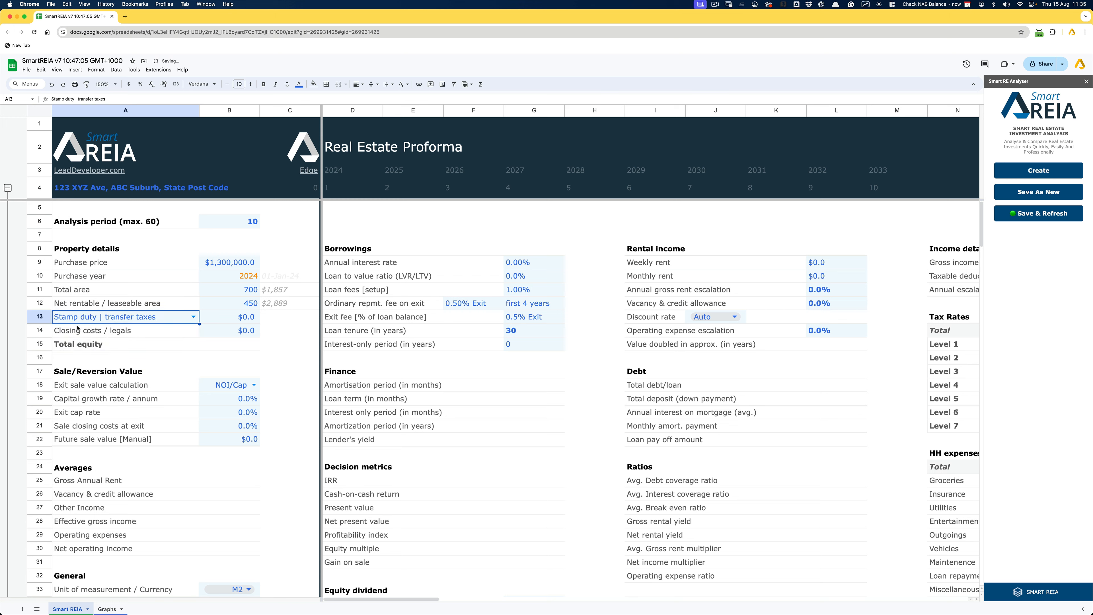
# Calculate the stamp duty as 5% of the purchase price with the formula =B9*5%
pyautogui.click(226, 322)
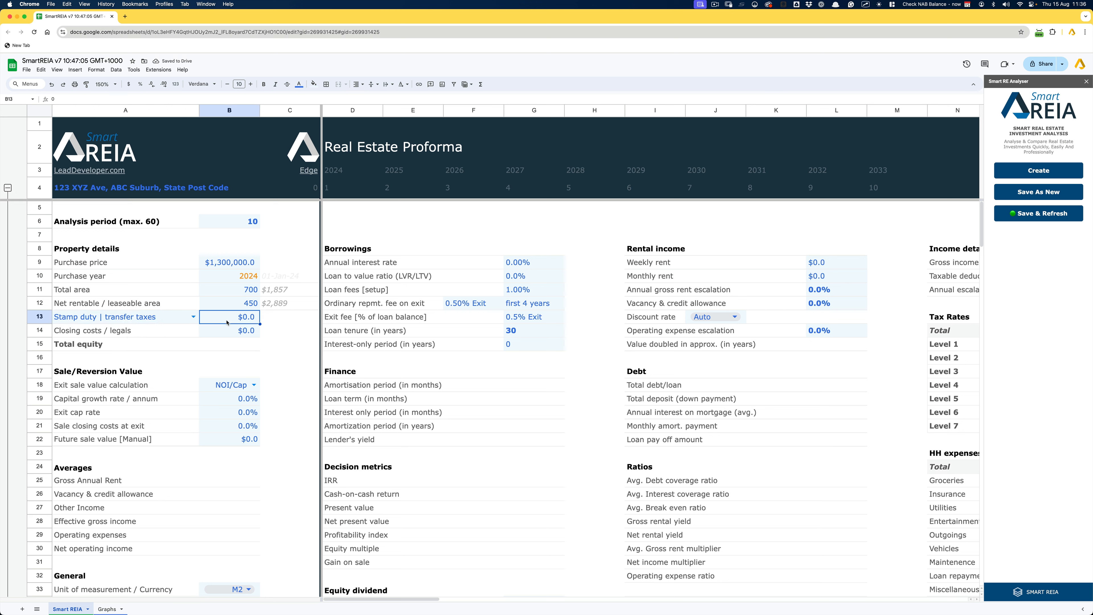
pyautogui.write('=')
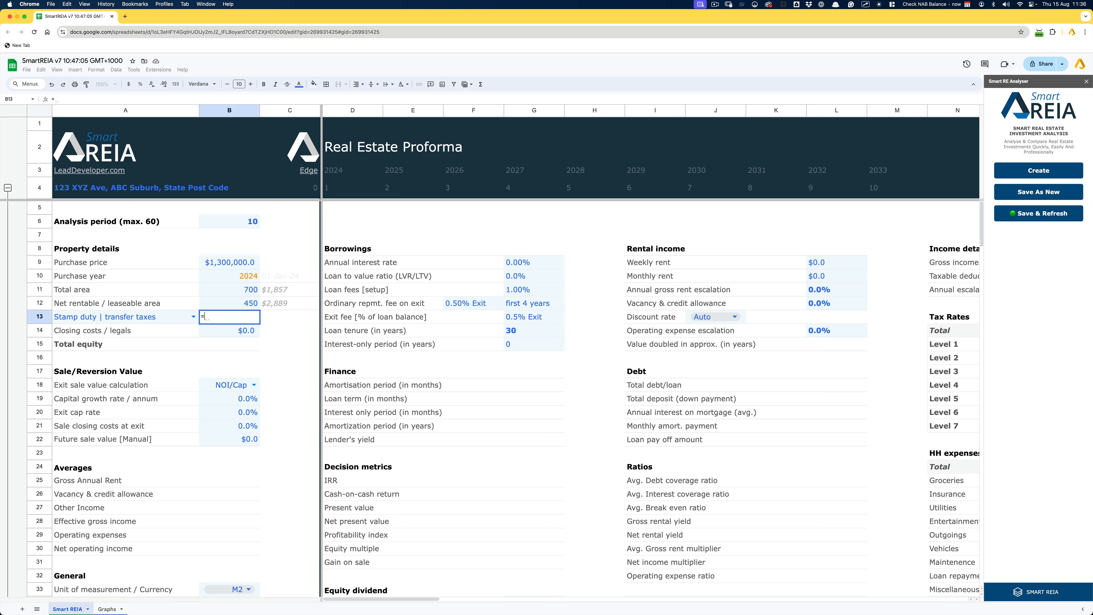
pyautogui.click(240, 267)
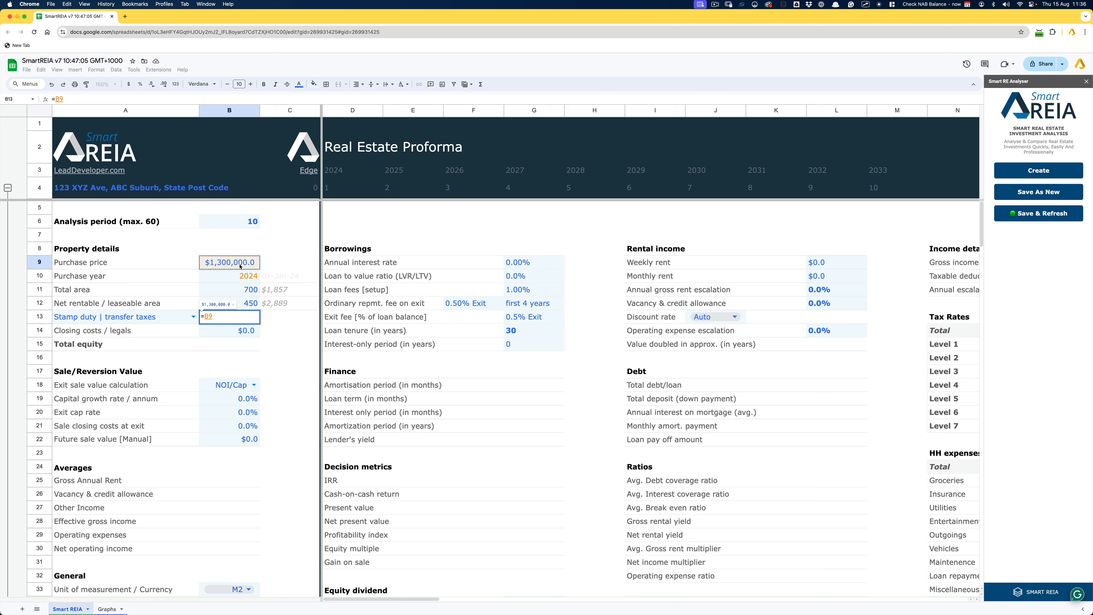
pyautogui.write('*5')
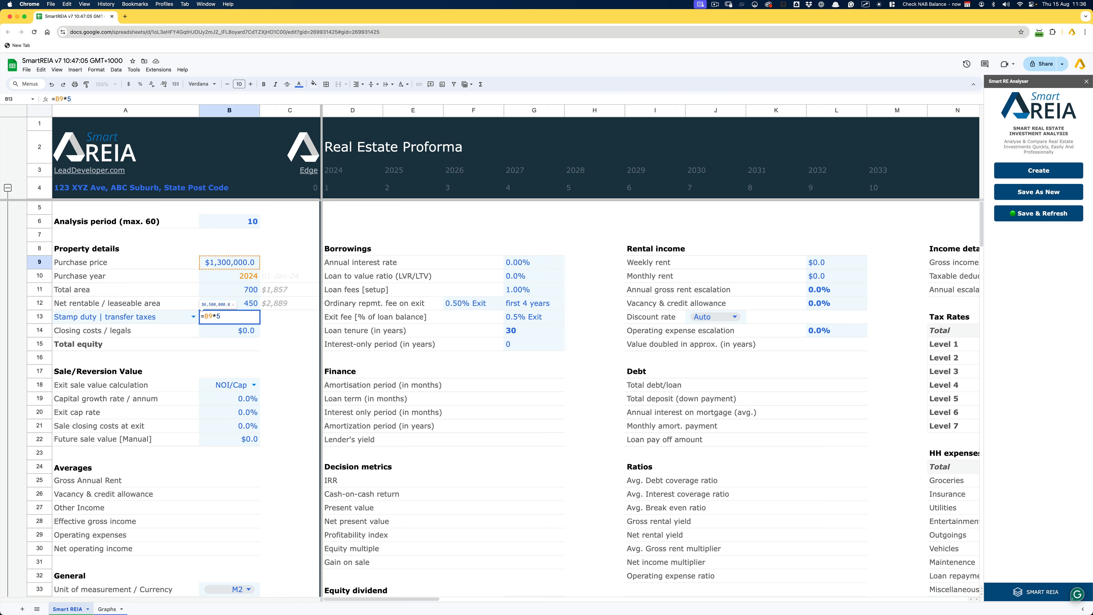
pyautogui.write('%')
pyautogui.press('Return')
pyautogui.press('Up')
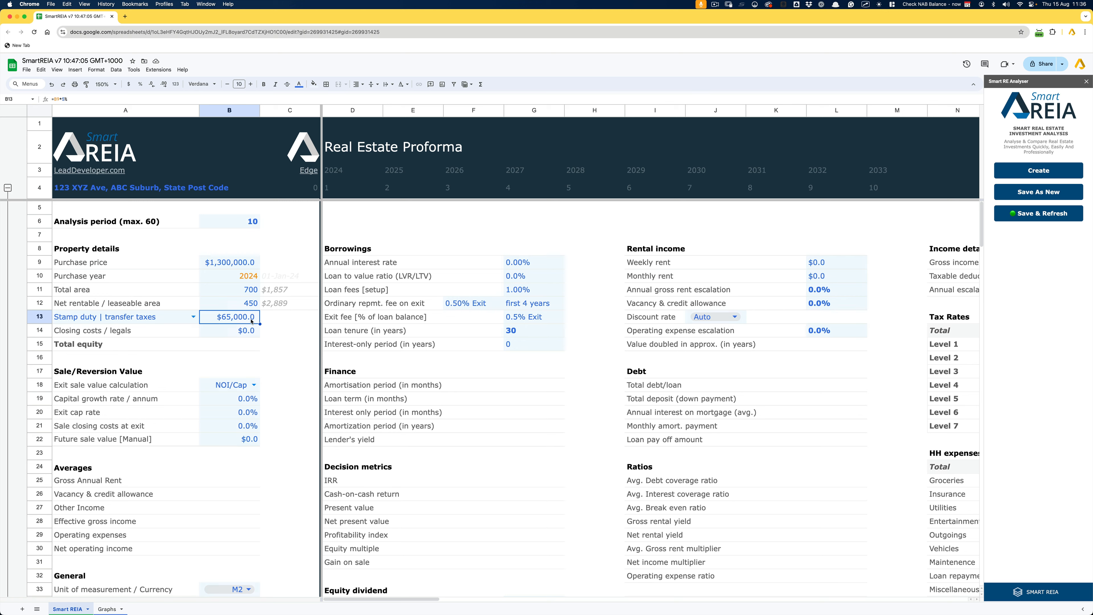
# Replace the stamp duty formula with a fixed amount of 50000
pyautogui.write('50000')
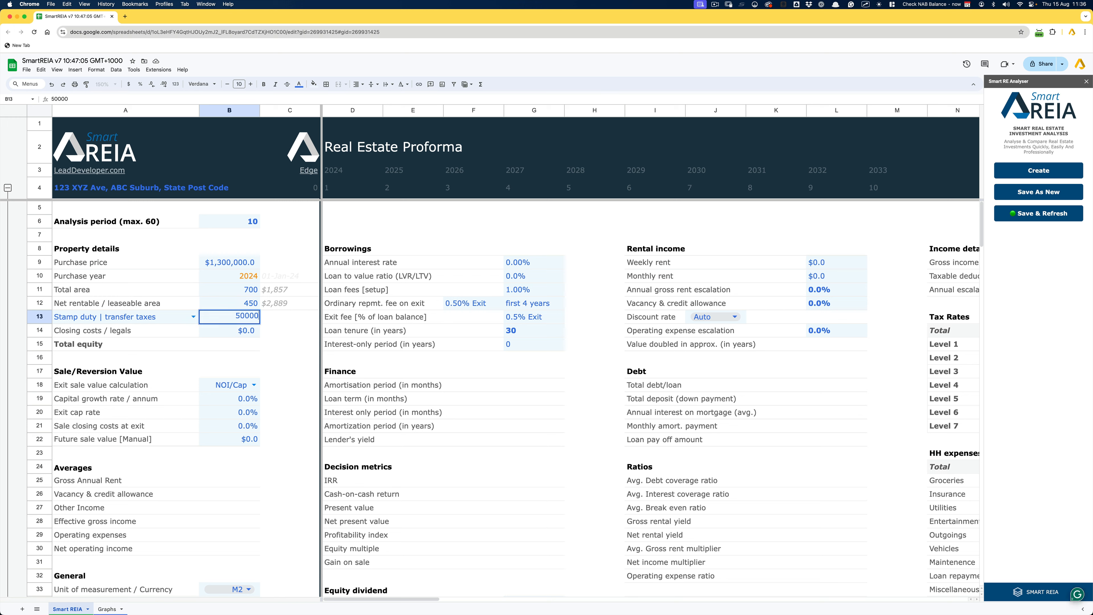
pyautogui.press('Return')
pyautogui.press('Up')
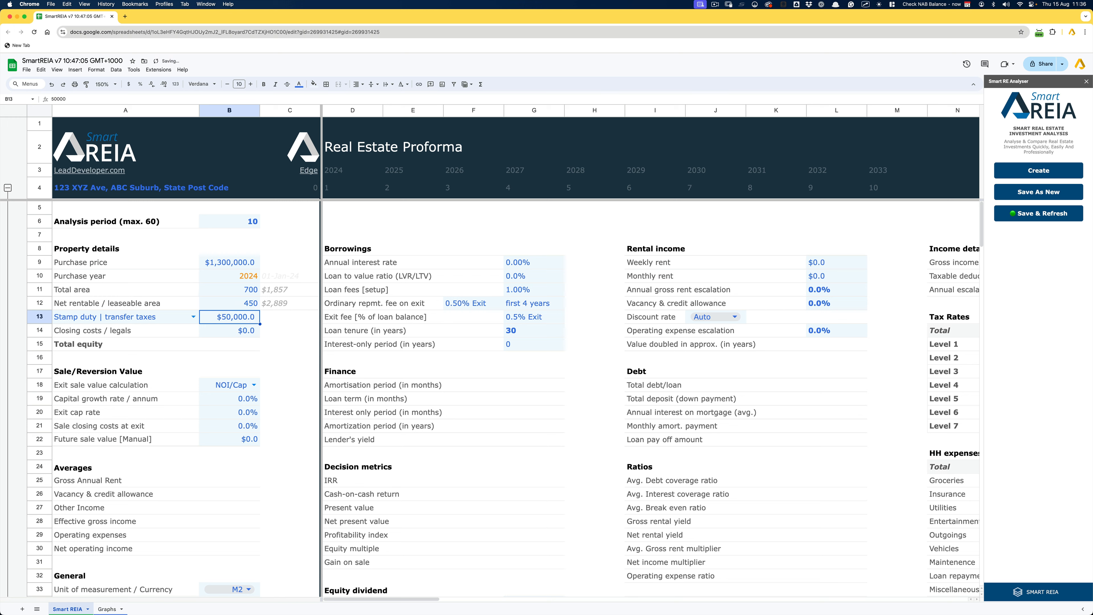
# Enter 2500 for the closing costs / legals
pyautogui.click(101, 336)
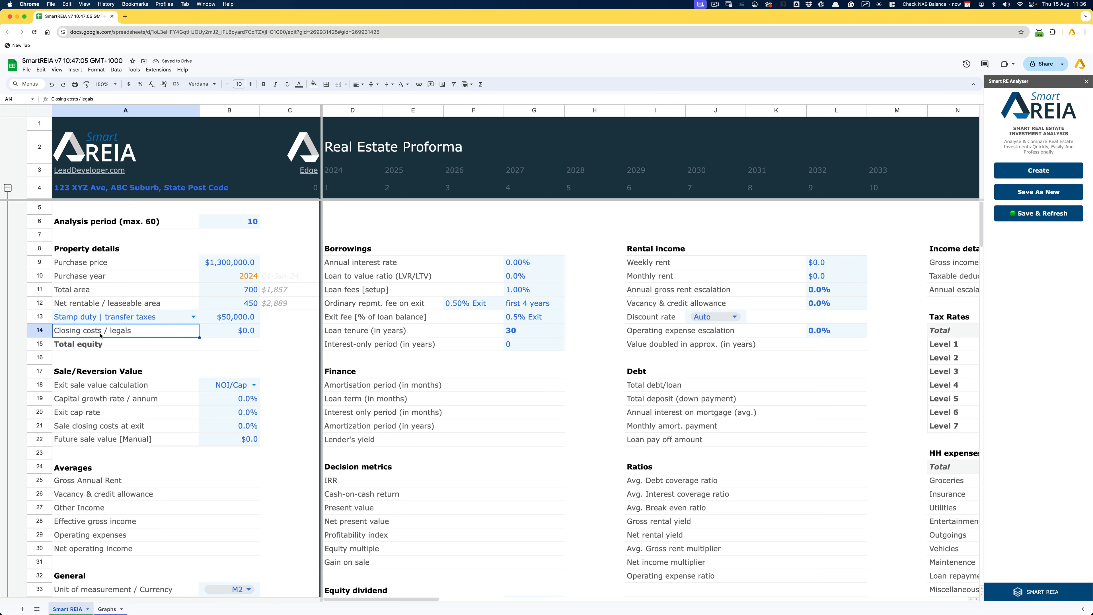
pyautogui.click(232, 335)
pyautogui.write('2500')
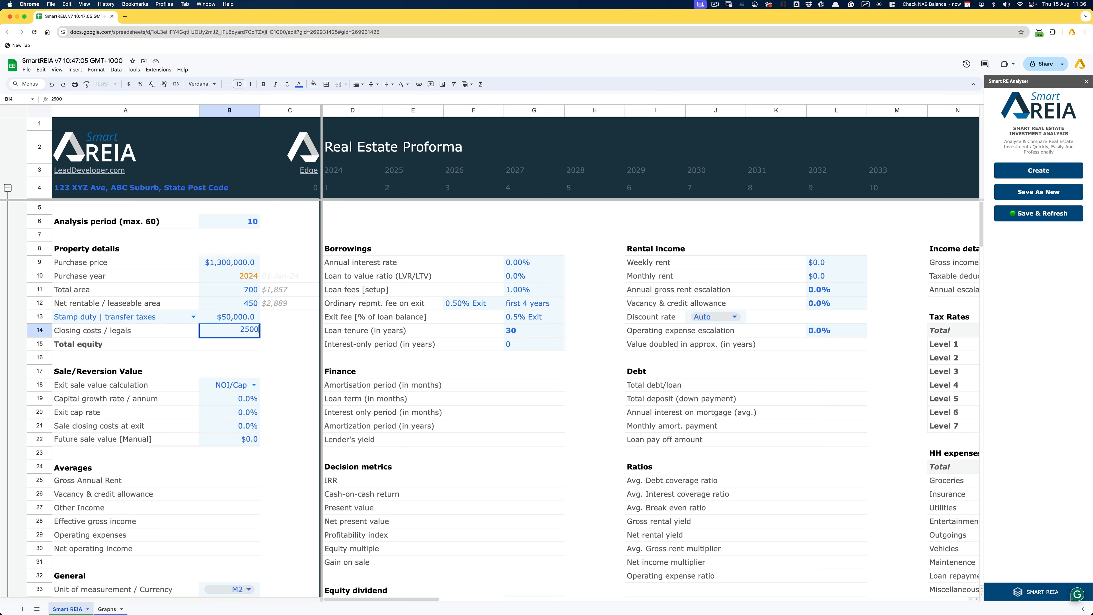
pyautogui.press('Return')
pyautogui.press('Up')
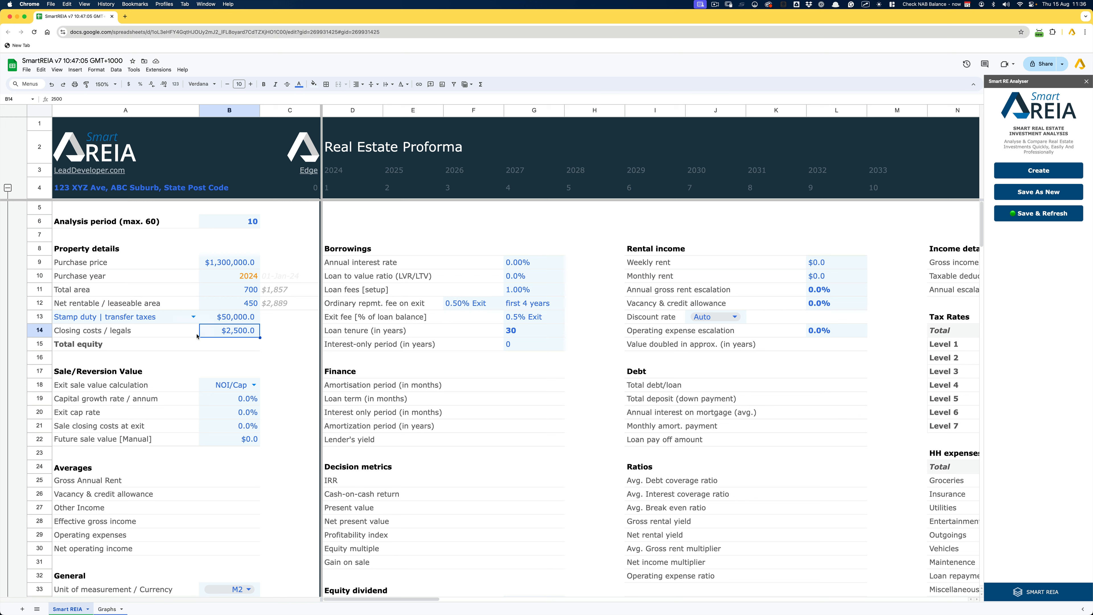
pyautogui.click(224, 265)
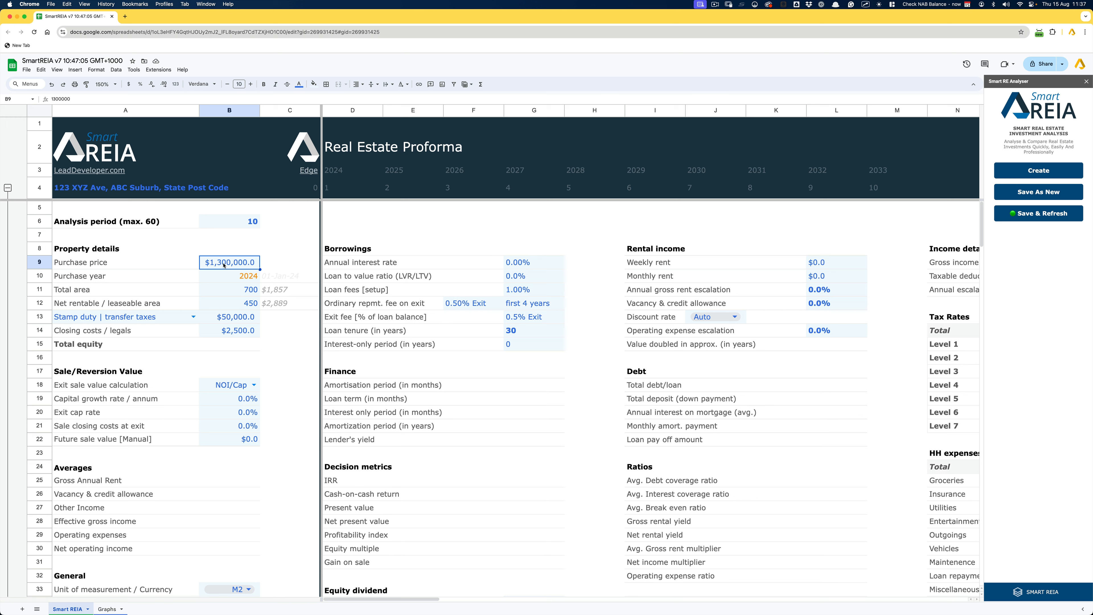
pyautogui.click(214, 278)
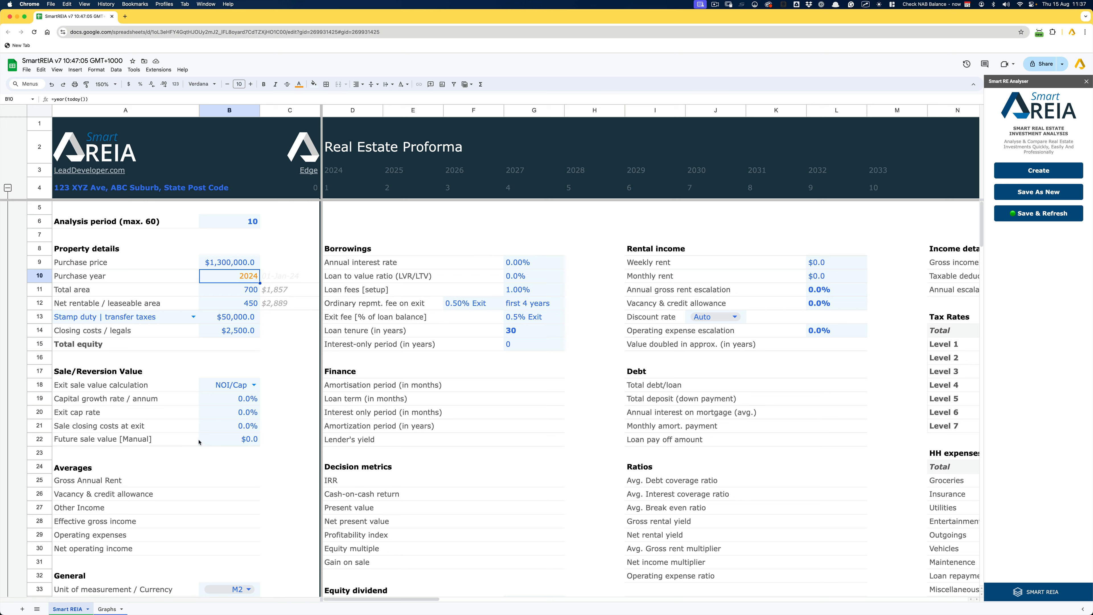
pyautogui.click(99, 387)
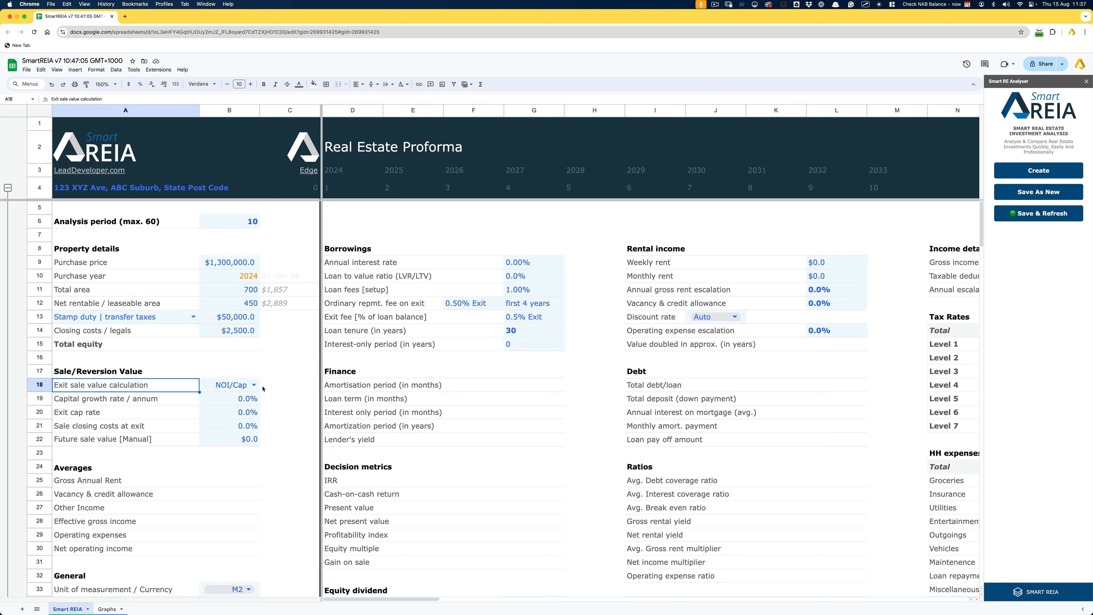
# Set the exit sale value calculation to Growth Rate and the capital growth rate per annum to 6%
pyautogui.click(254, 385)
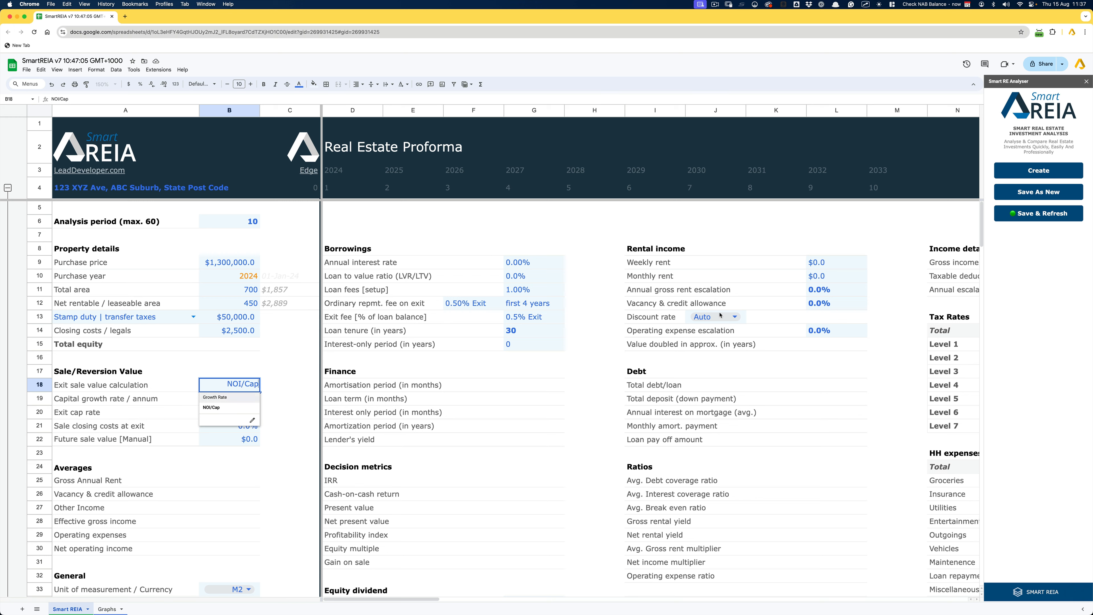
pyautogui.click(229, 398)
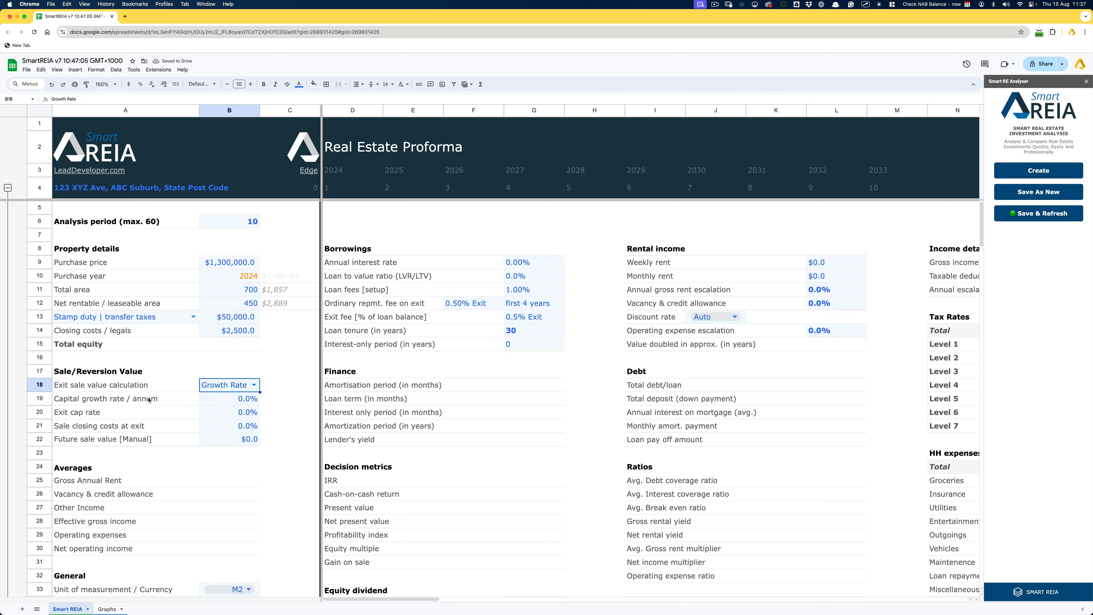
pyautogui.click(149, 400)
pyautogui.click(237, 401)
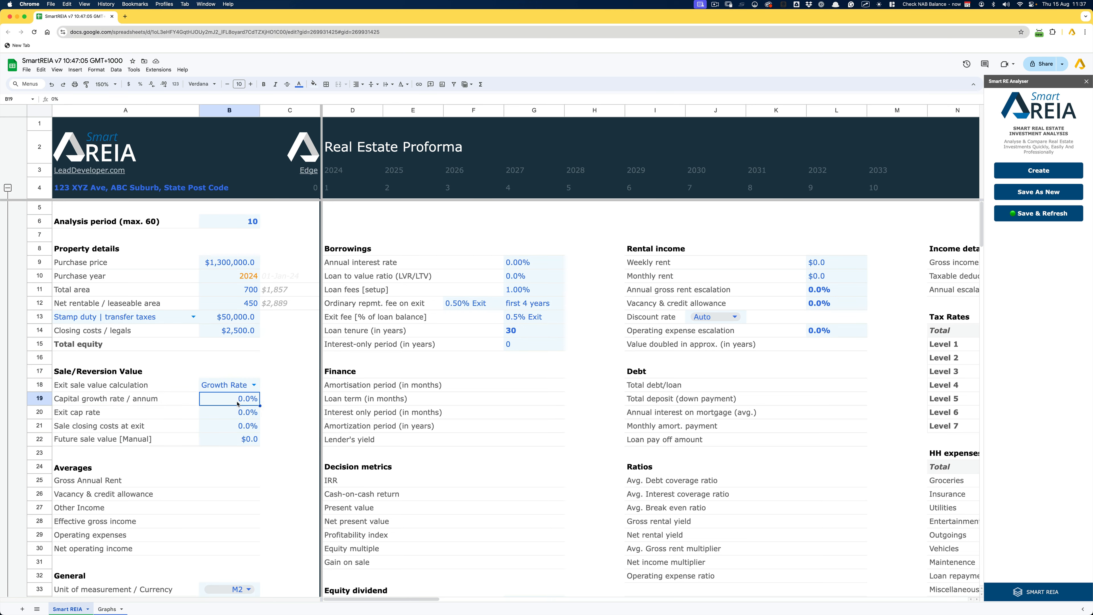
pyautogui.write('6')
pyautogui.press('Return')
# Switch the exit sale value calculation to NOI/Cap and set the exit cap rate to 7%
pyautogui.click(254, 384)
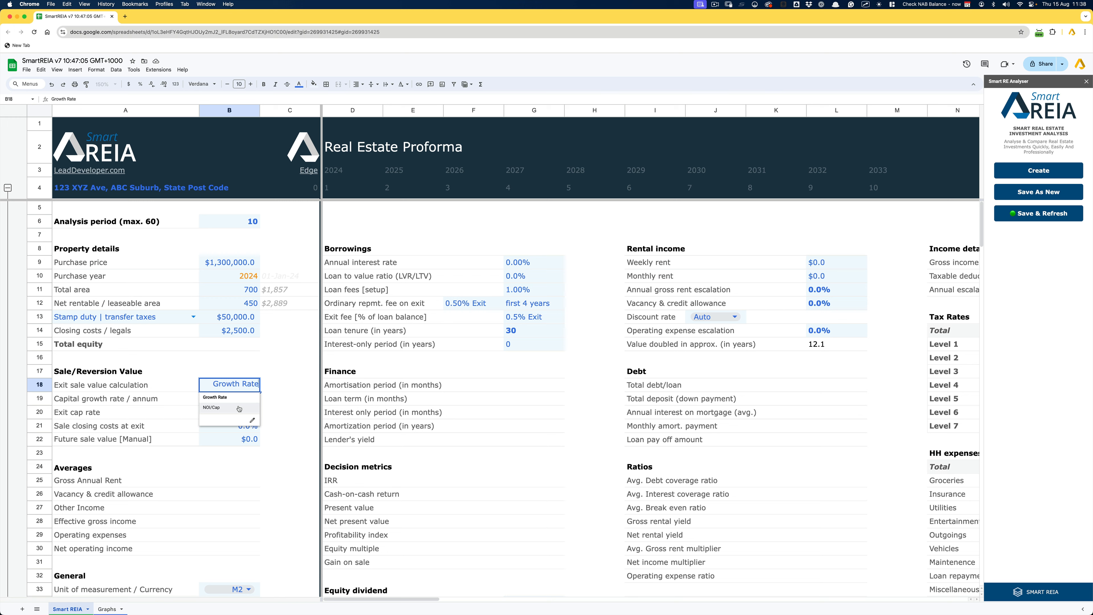
pyautogui.click(239, 408)
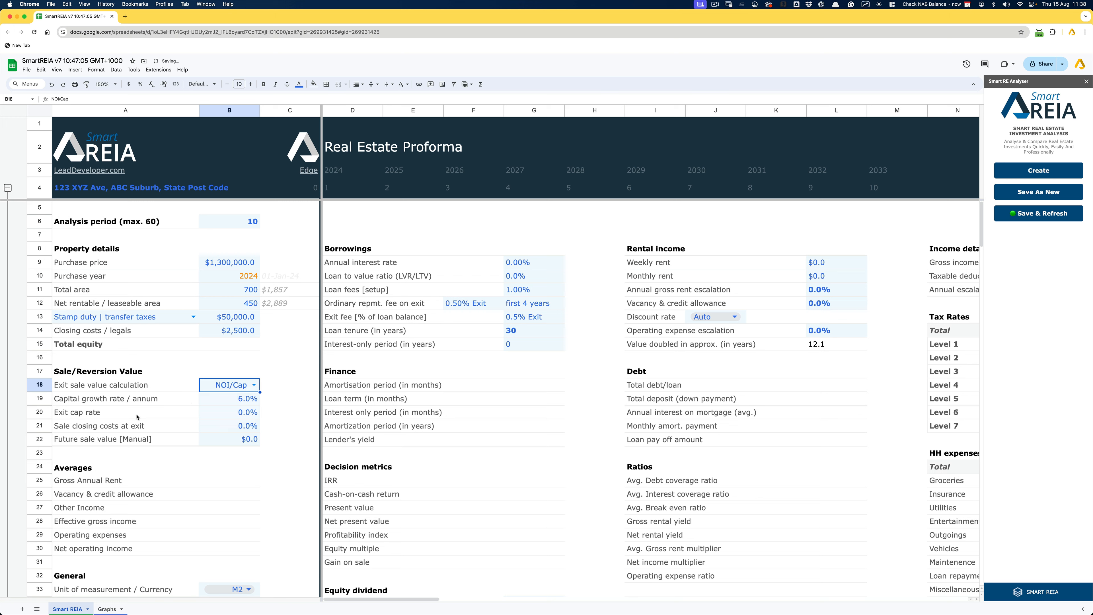
pyautogui.click(219, 405)
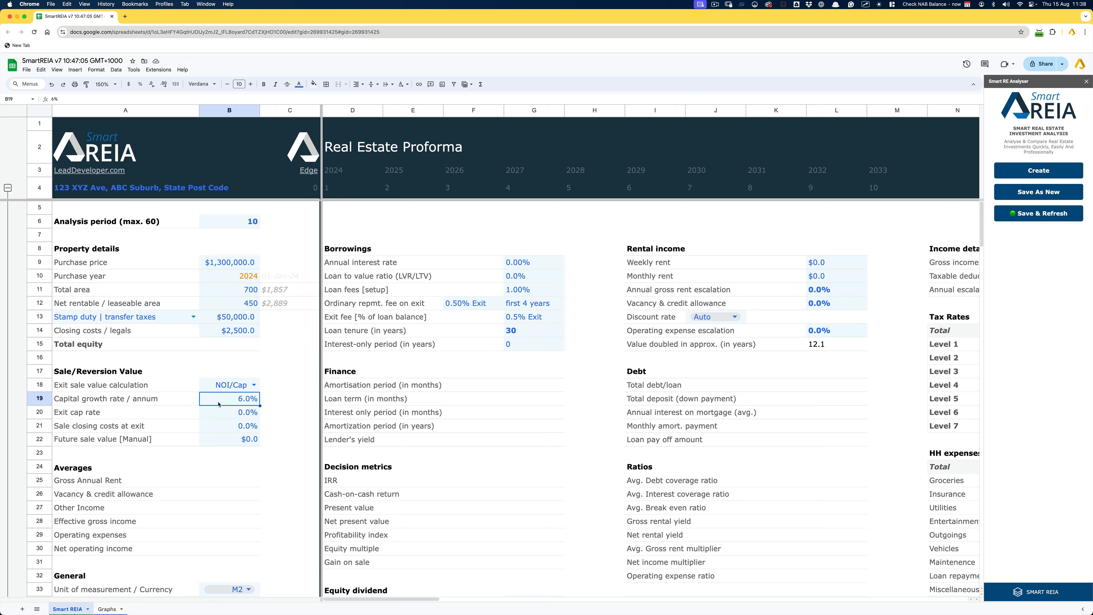
pyautogui.click(218, 414)
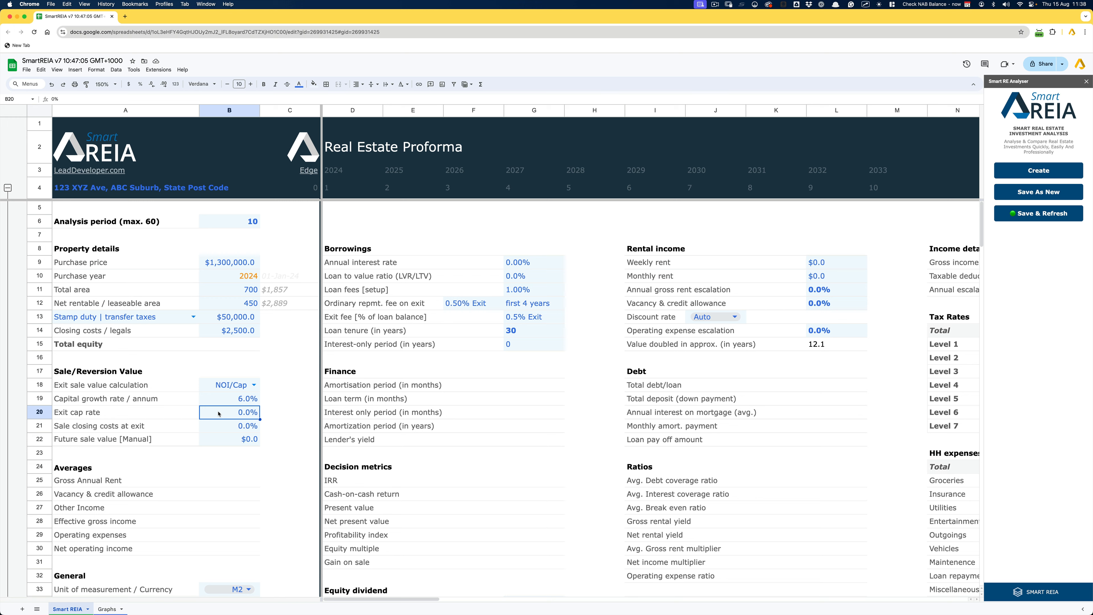
pyautogui.write('7')
pyautogui.press('Return')
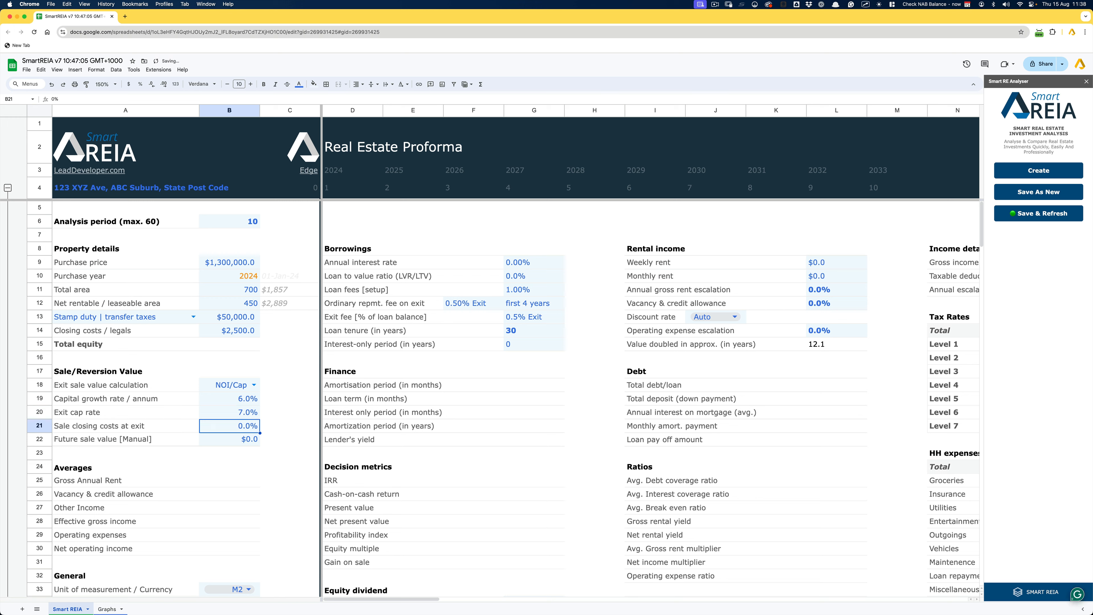
pyautogui.press('Up')
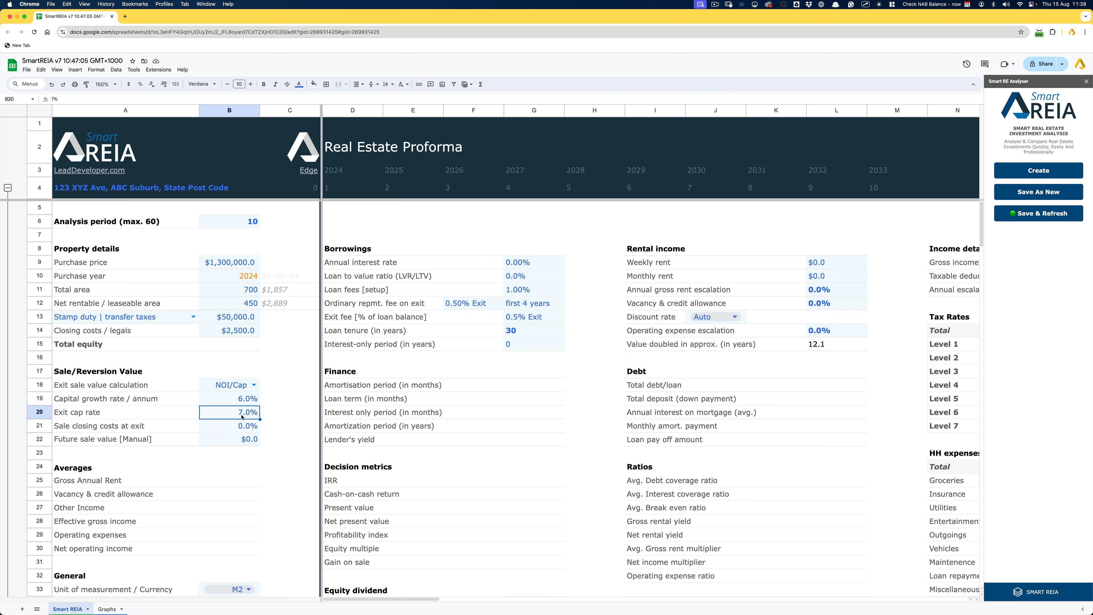
# Set the sale closing costs at exit to 3%
pyautogui.click(111, 431)
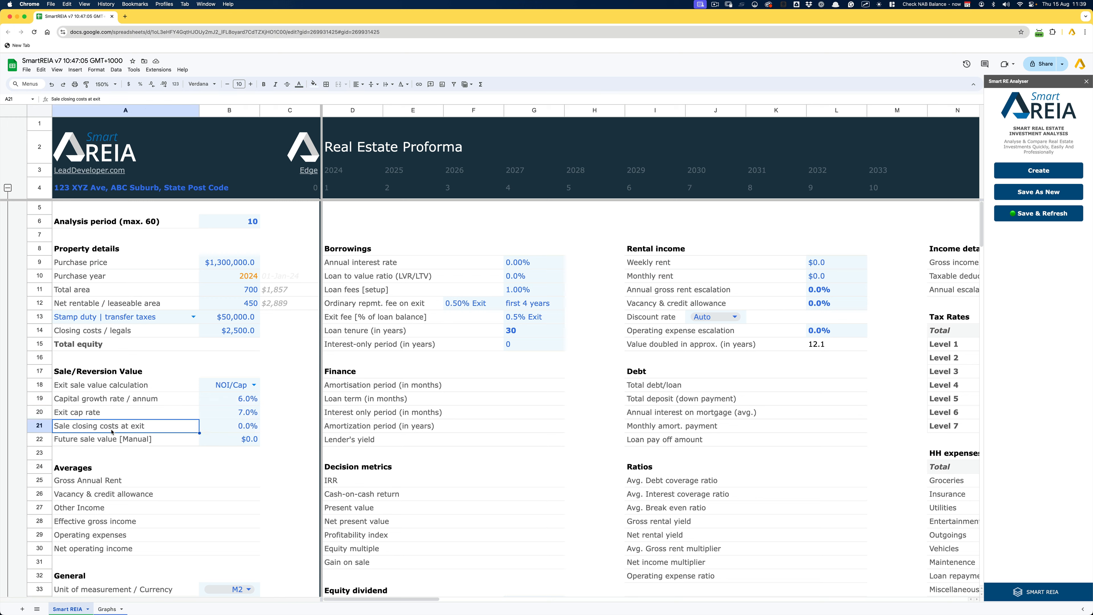
pyautogui.click(231, 429)
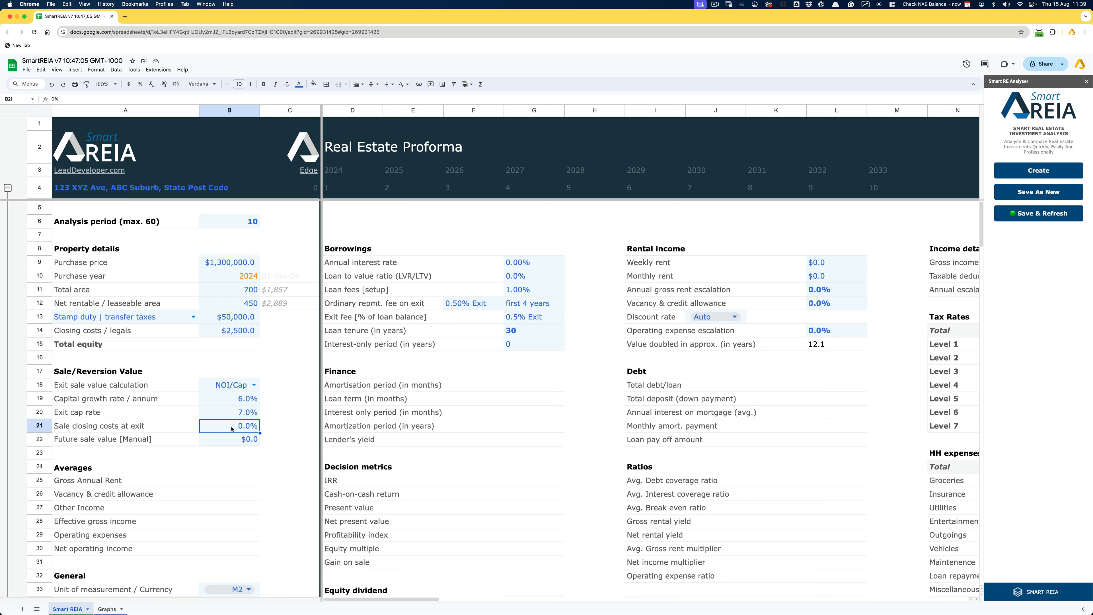
pyautogui.write('3')
pyautogui.press('Return')
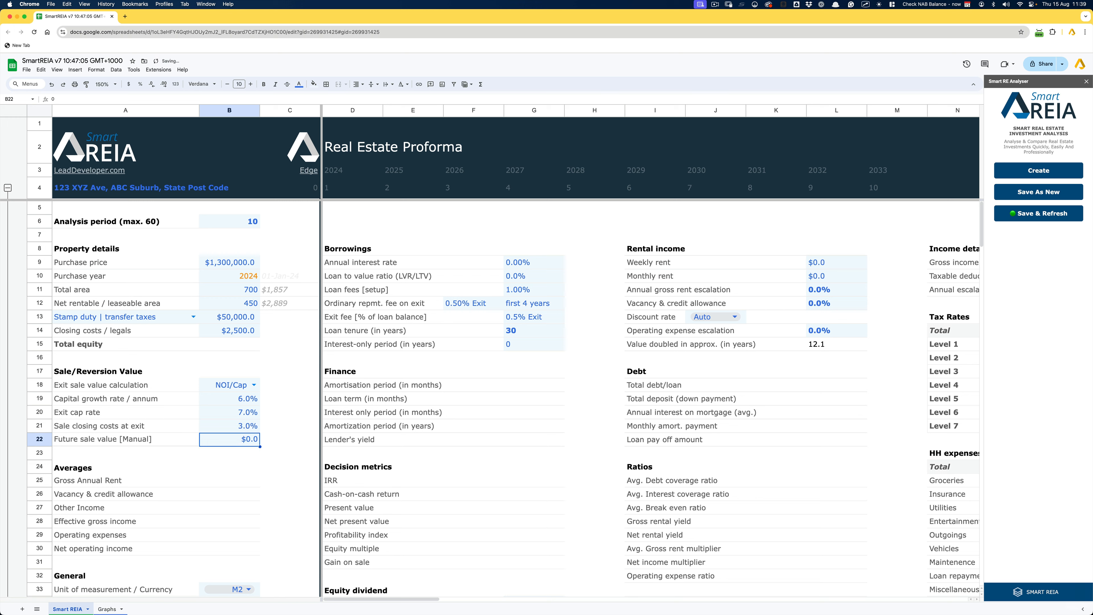
pyautogui.click(126, 440)
pyautogui.click(230, 439)
pyautogui.click(228, 268)
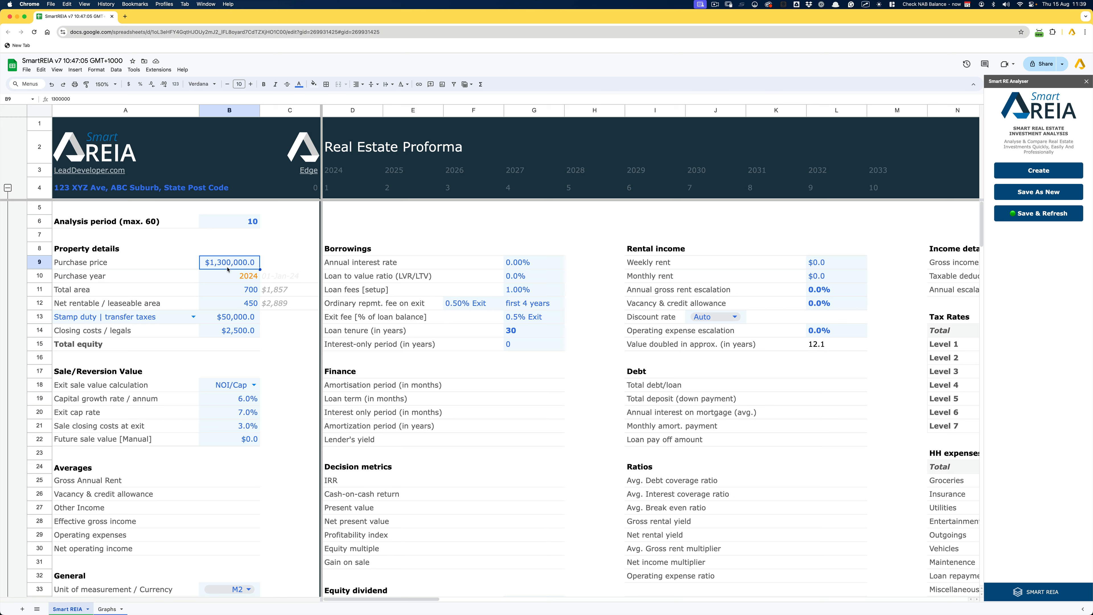
pyautogui.click(211, 439)
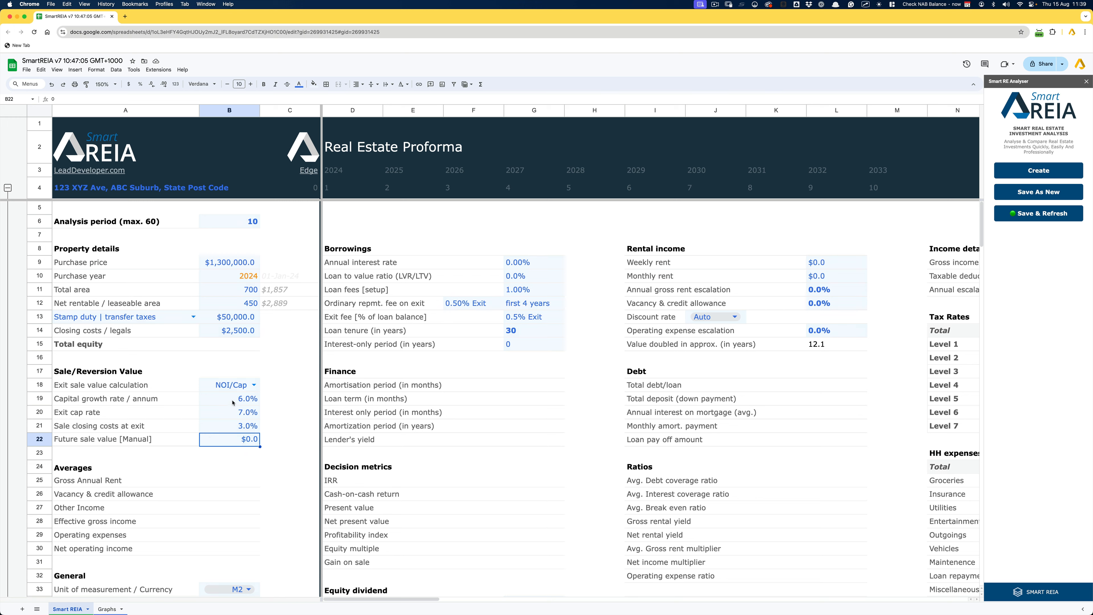
# Switch the exit sale value calculation between Growth Rate and NOI/Cap, leaving it on Growth Rate
pyautogui.click(242, 387)
pyautogui.click(252, 386)
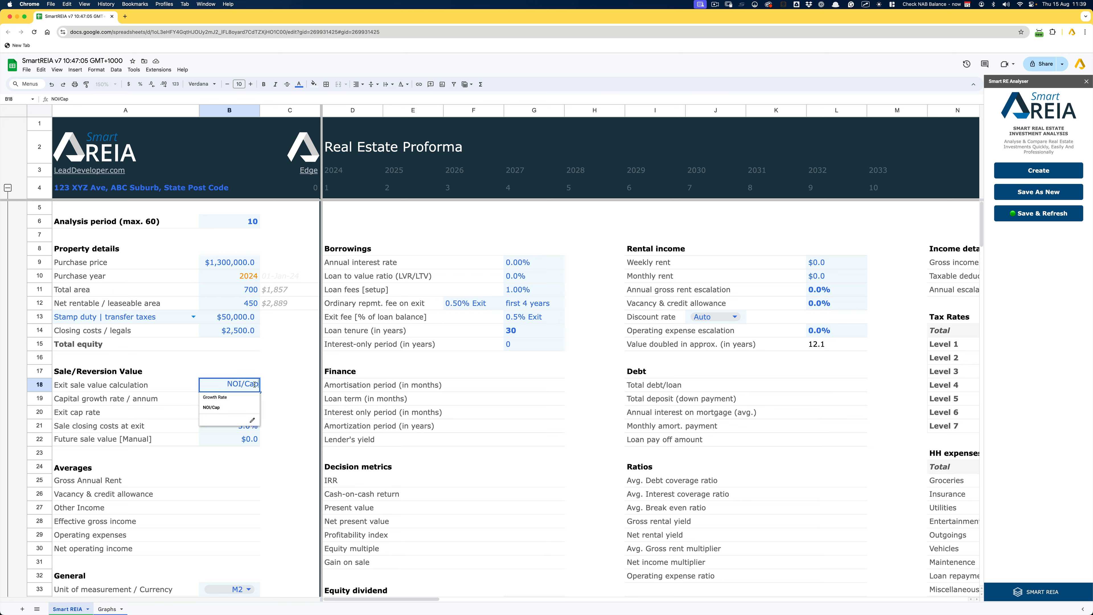
pyautogui.click(232, 401)
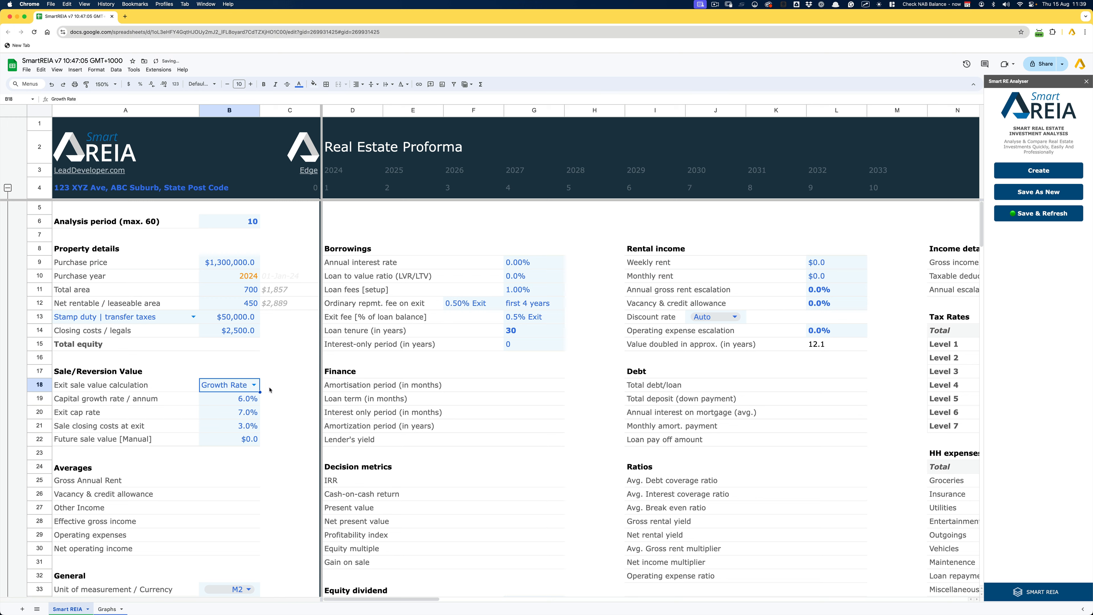
pyautogui.click(254, 385)
pyautogui.click(234, 413)
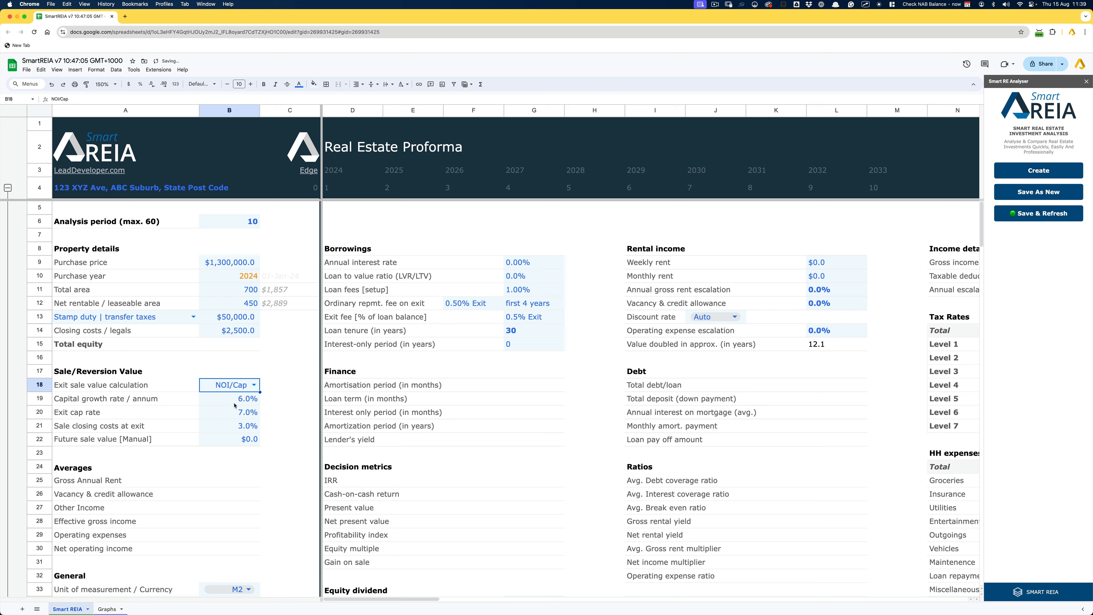
pyautogui.click(255, 386)
pyautogui.click(226, 400)
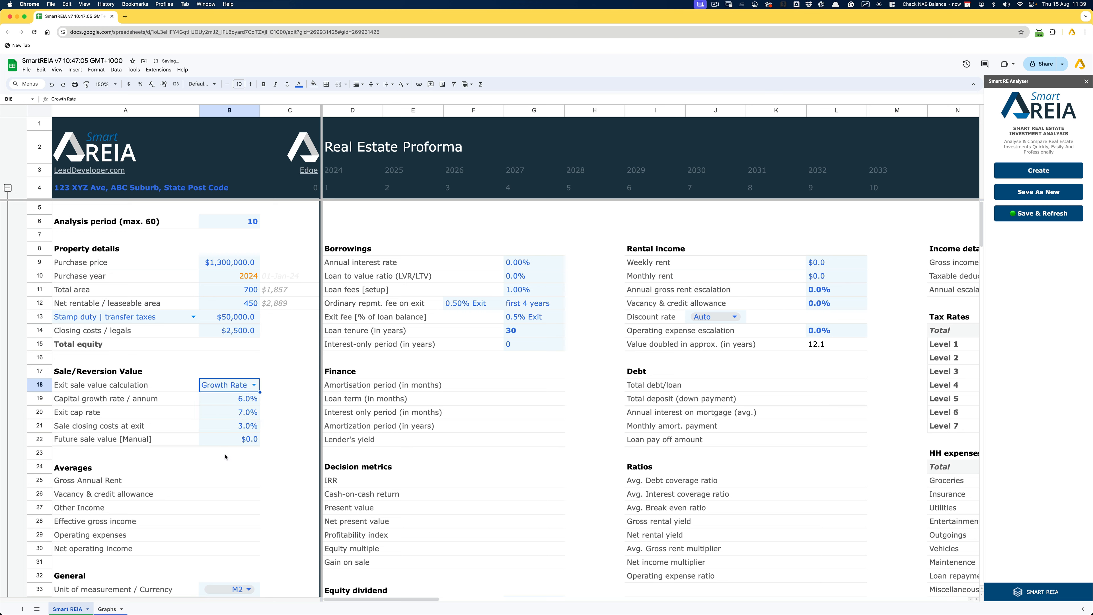